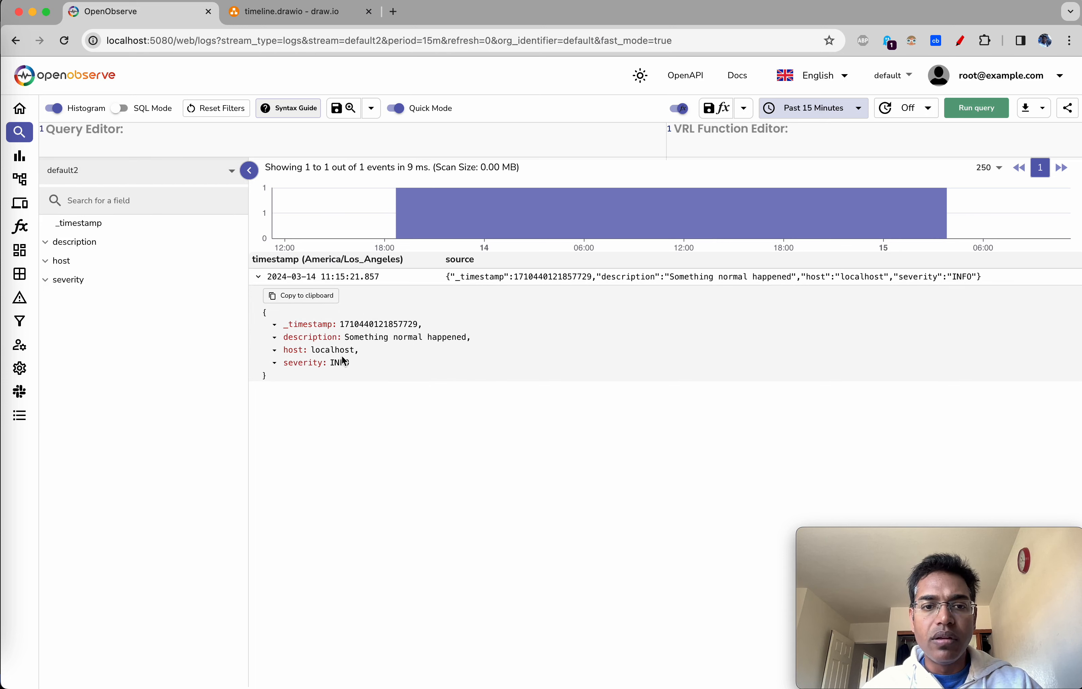
# Show the description, host and severity fields as columns in the default2 log results and collapse the expanded record.
pyautogui.click(276, 339)
pyautogui.click(230, 405)
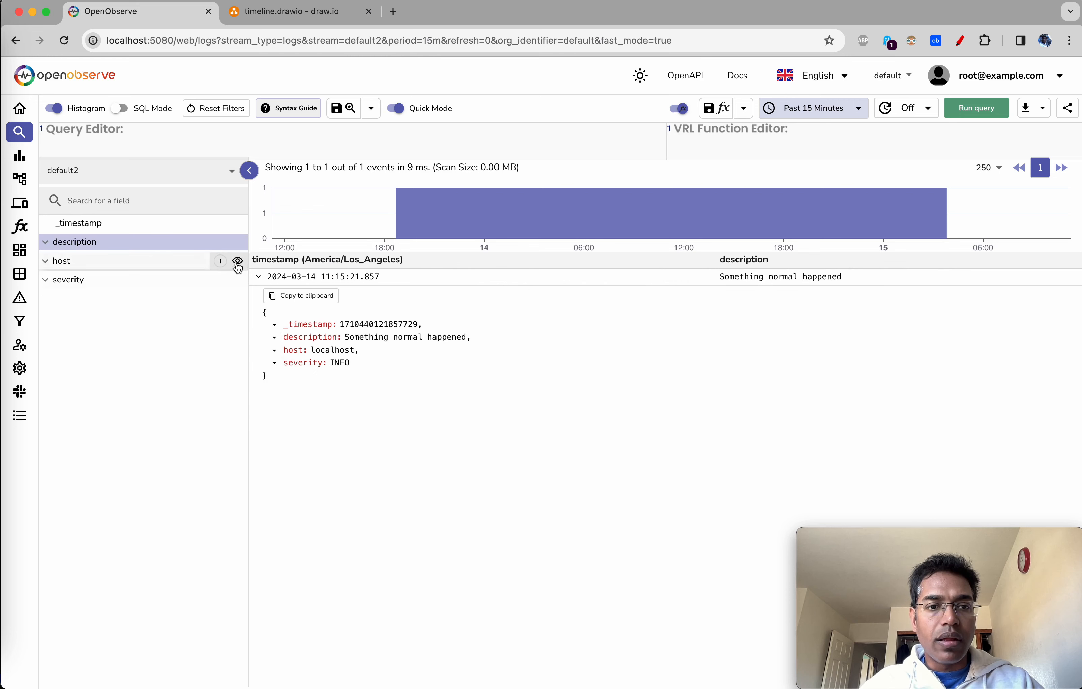
pyautogui.click(238, 261)
pyautogui.click(237, 280)
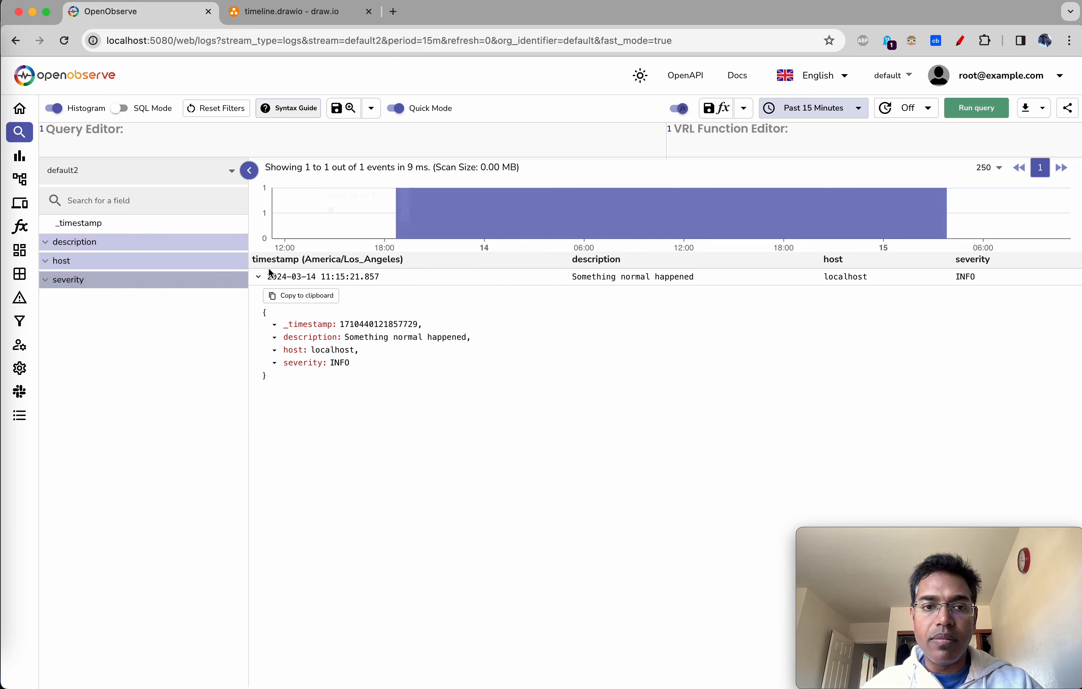
pyautogui.click(258, 276)
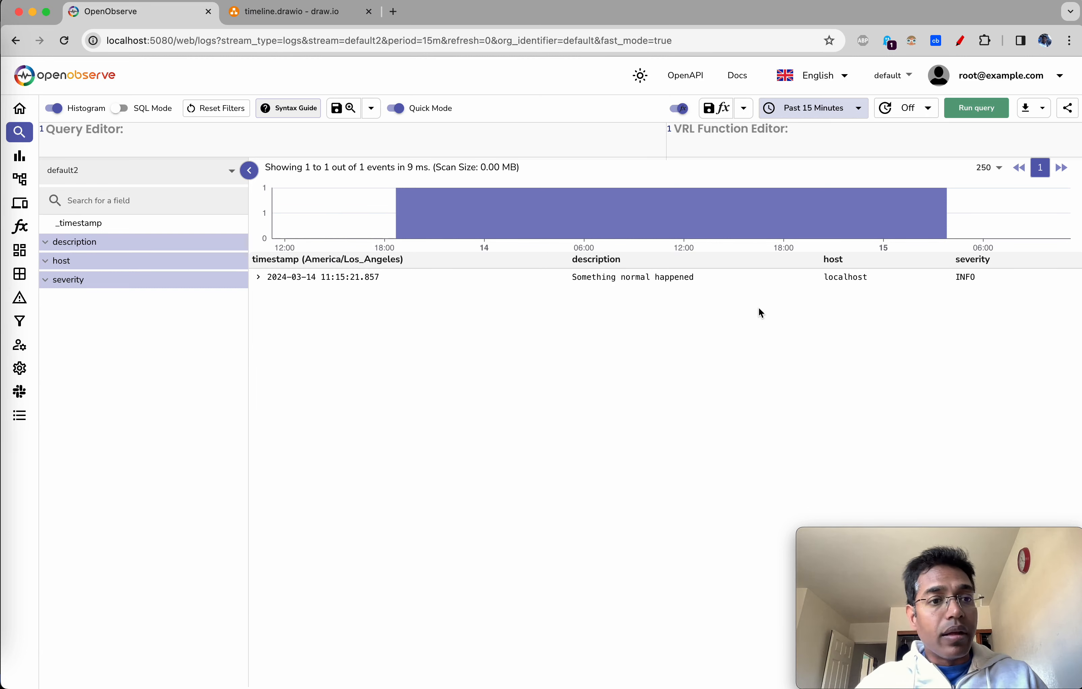
# Review the body of the slack1 alert template and the configured alert destinations, ending back at the alerts list.
pyautogui.moveTo(21, 226)
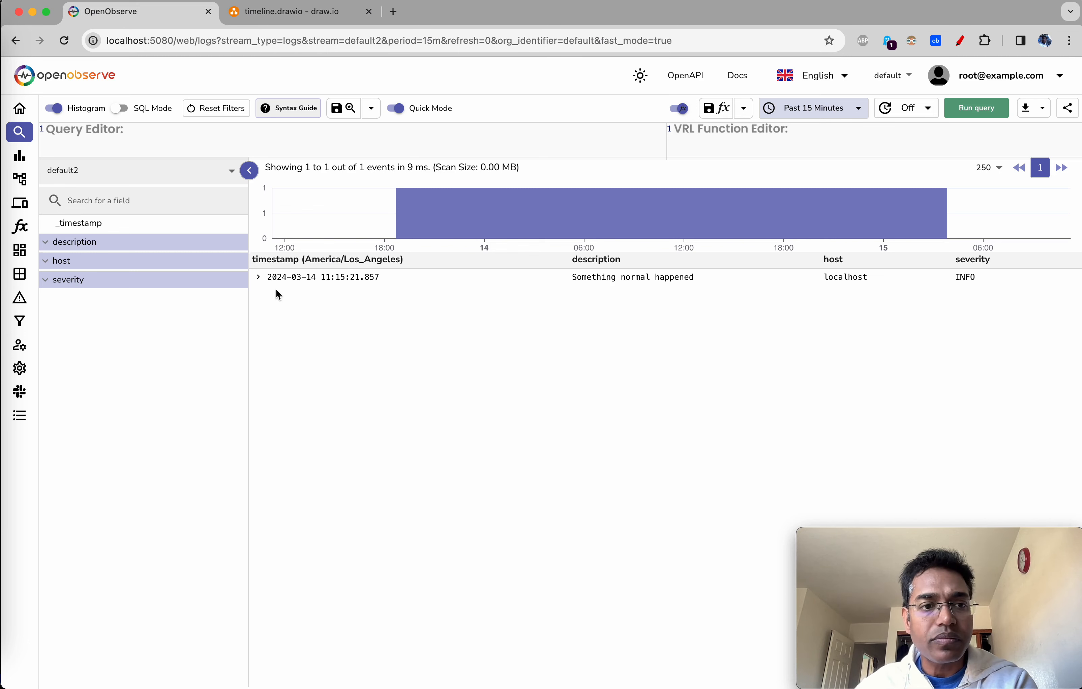
pyautogui.moveTo(36, 307)
pyautogui.click(68, 302)
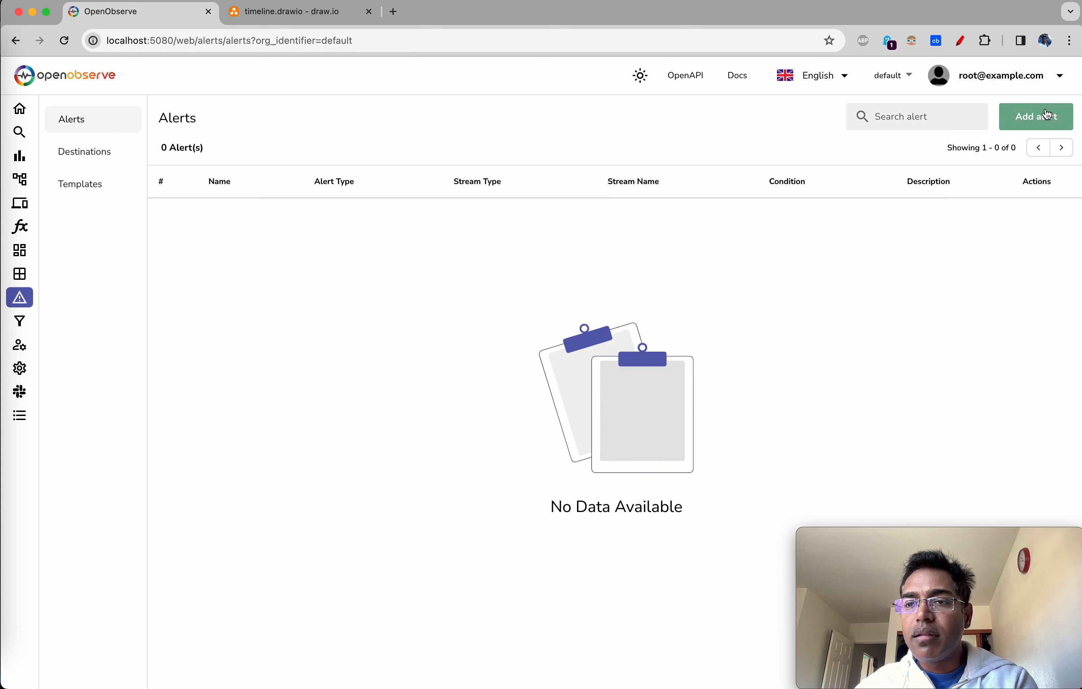
pyautogui.click(127, 189)
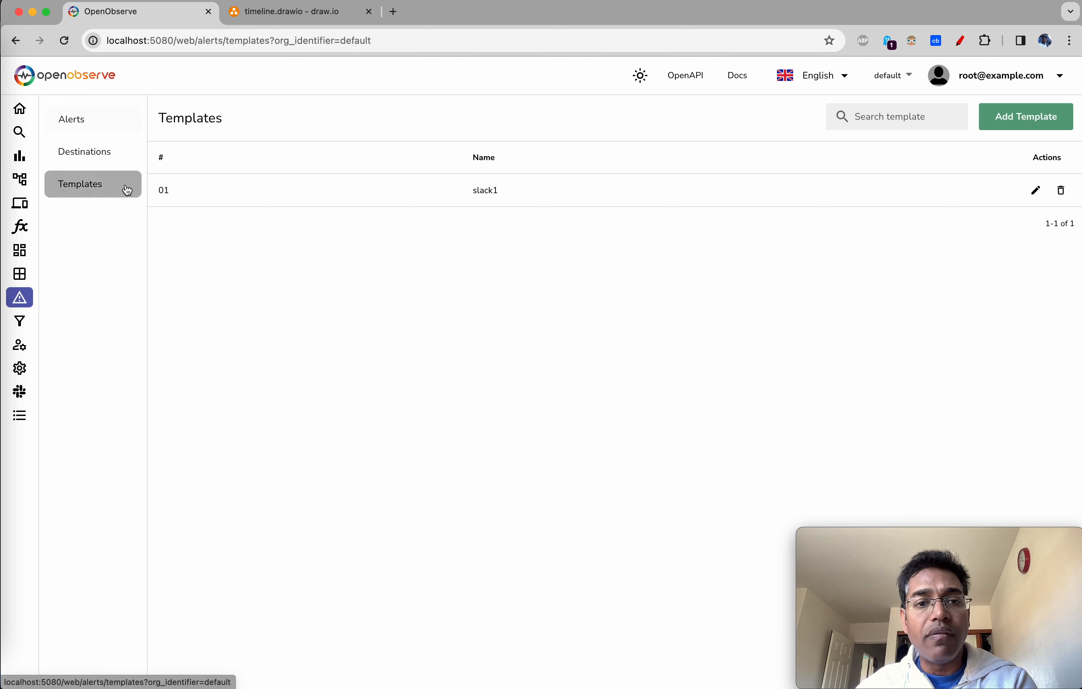
pyautogui.click(1036, 189)
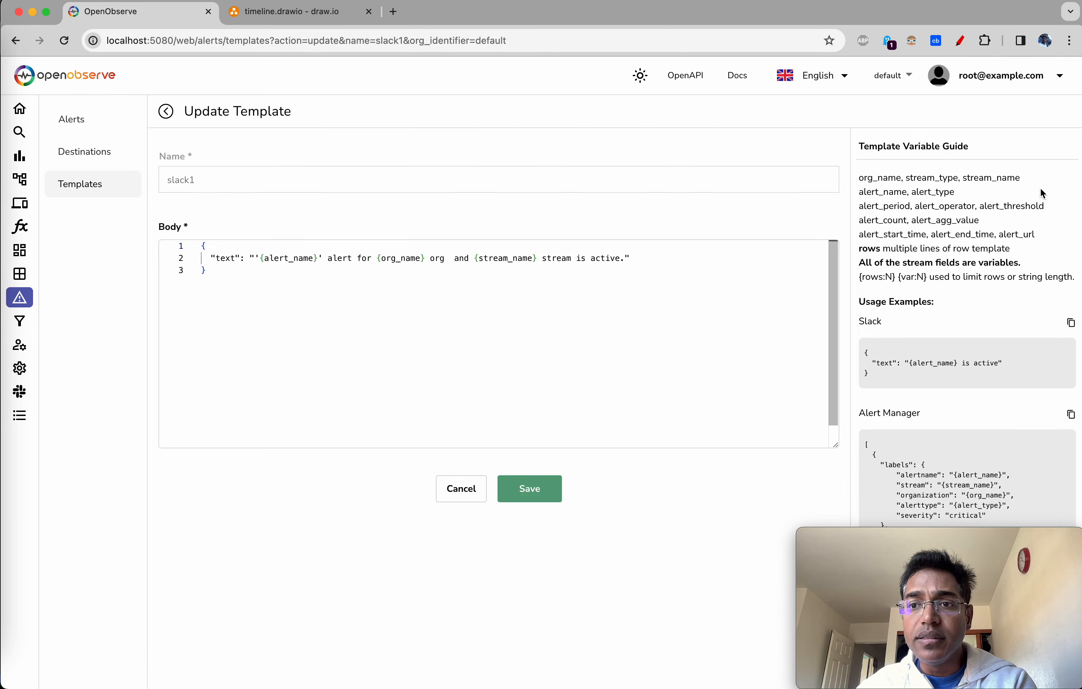
pyautogui.click(166, 112)
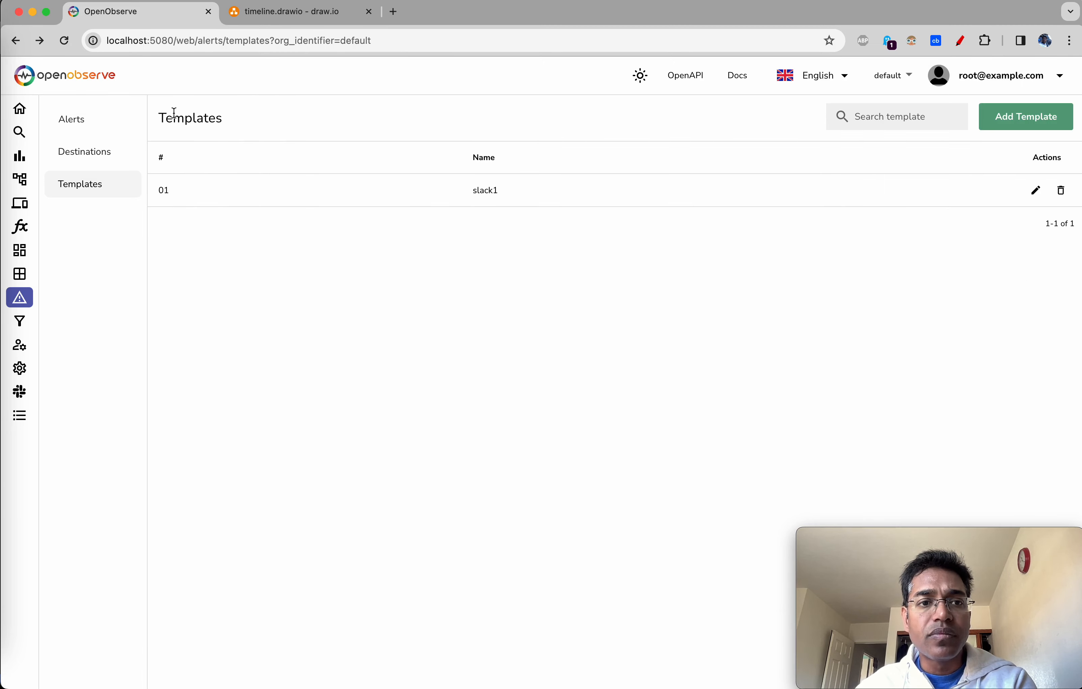
pyautogui.click(134, 159)
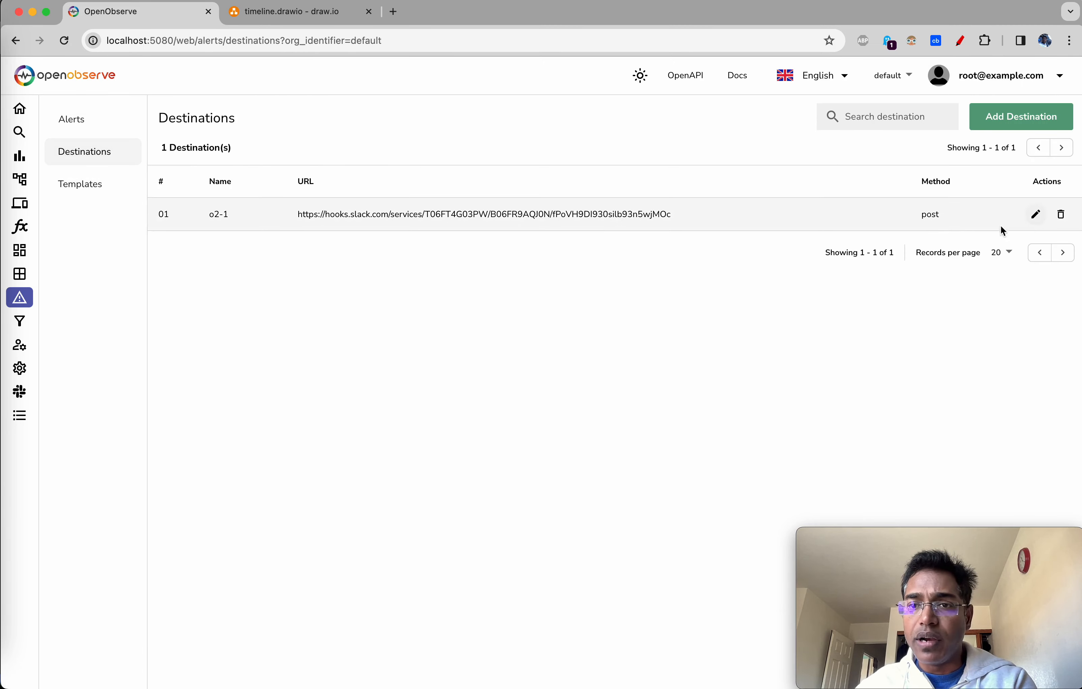
pyautogui.click(103, 122)
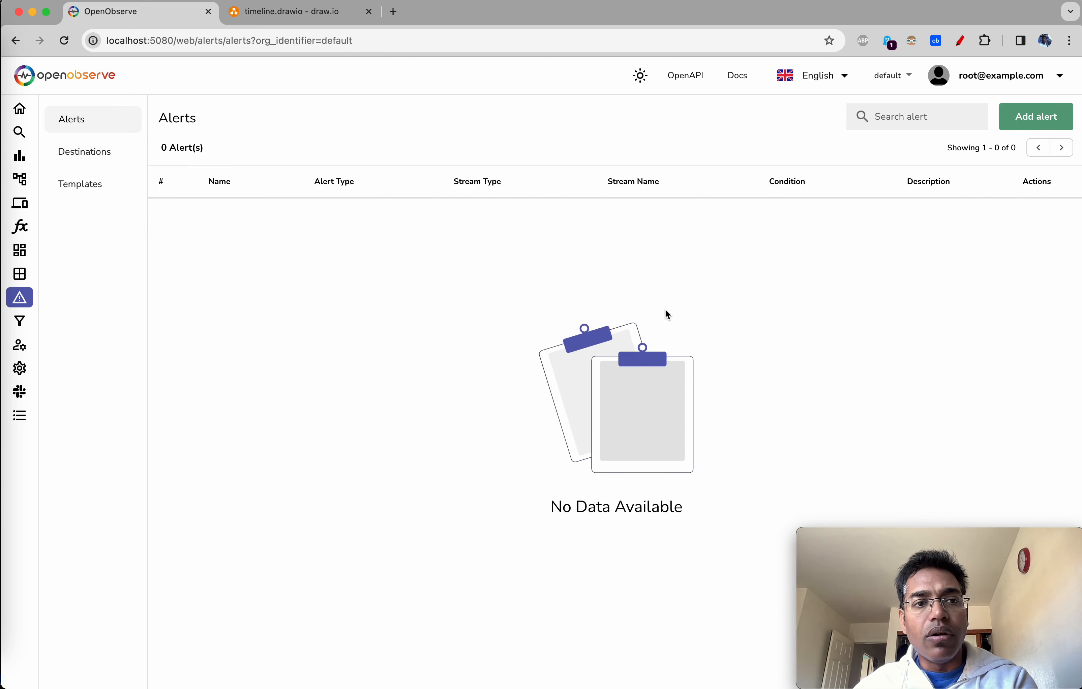
# Start a new alert and name it "standard alert tutorial".
pyautogui.click(1036, 129)
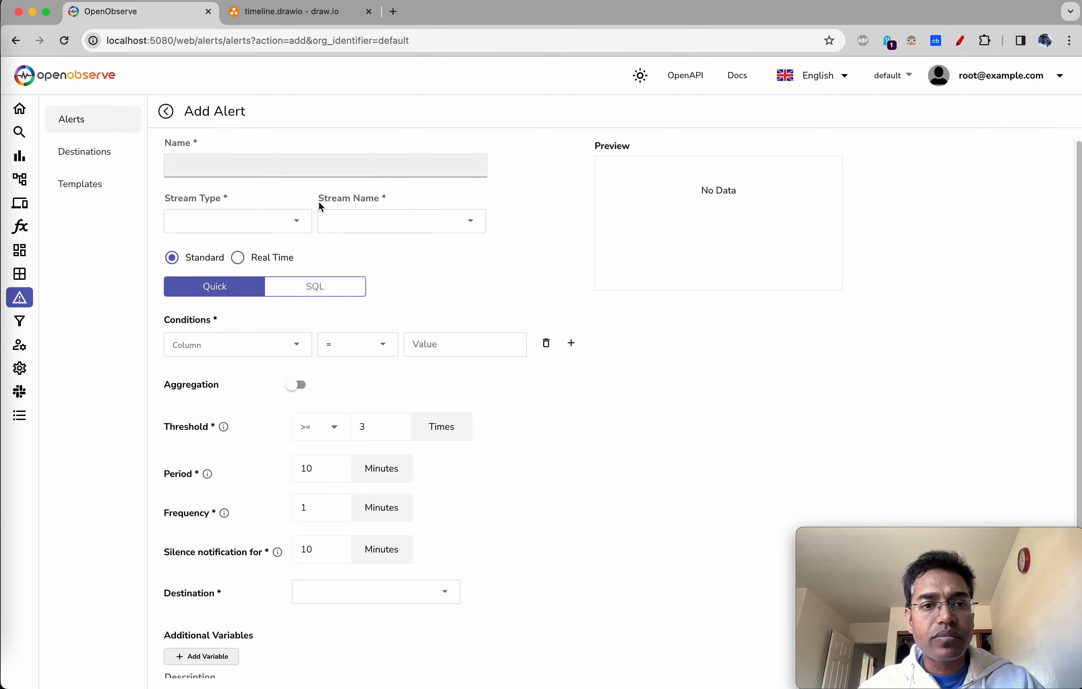
pyautogui.click(271, 162)
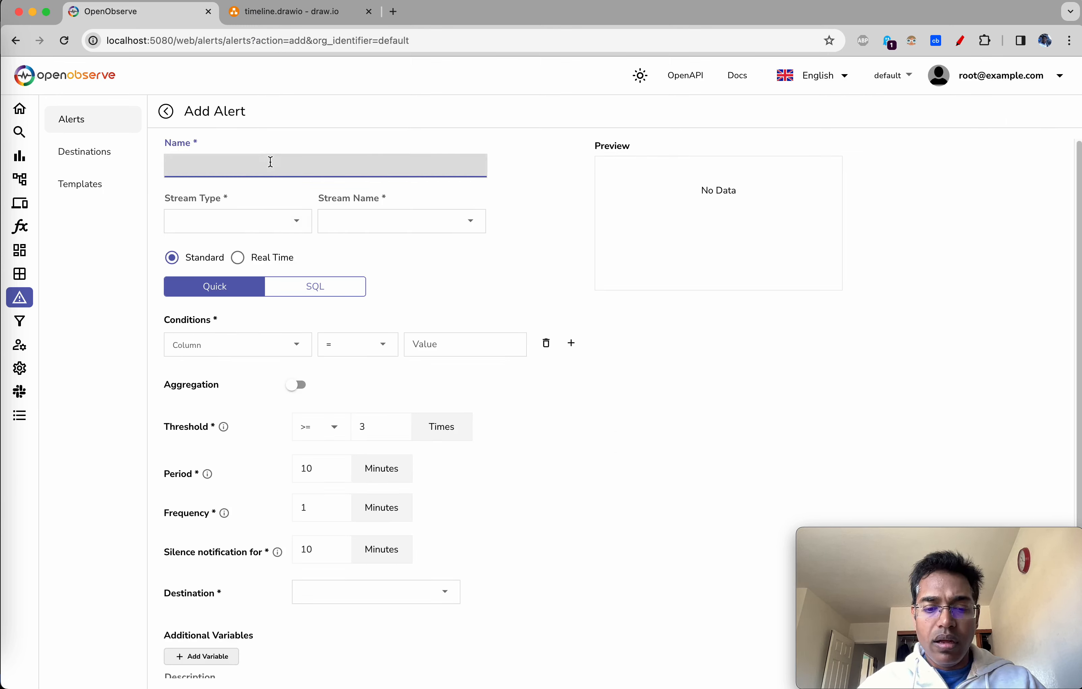
pyautogui.write('stanarda')
pyautogui.press('BackSpace')
pyautogui.press('BackSpace')
pyautogui.press('BackSpace')
pyautogui.press('BackSpace')
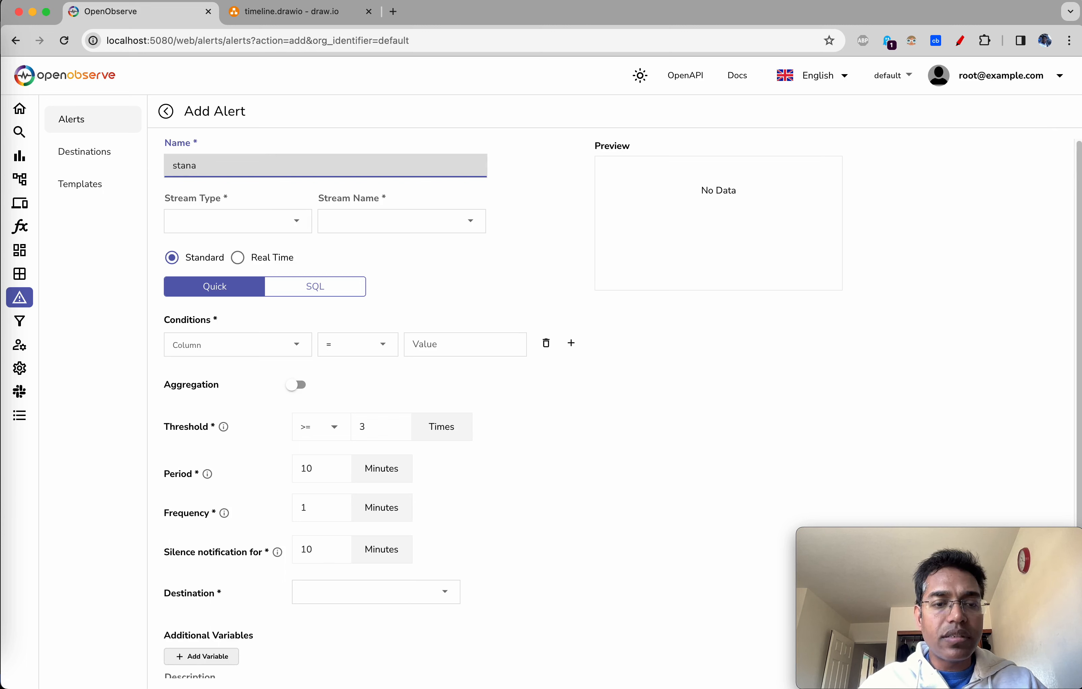
pyautogui.write('dard')
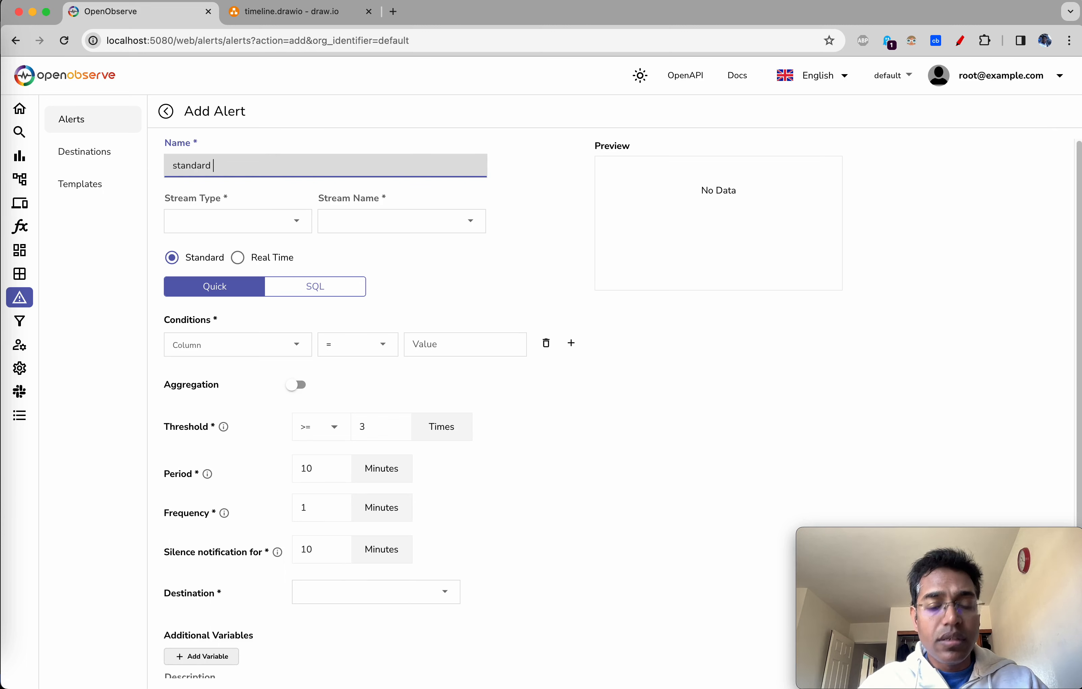
pyautogui.write(' alert tut')
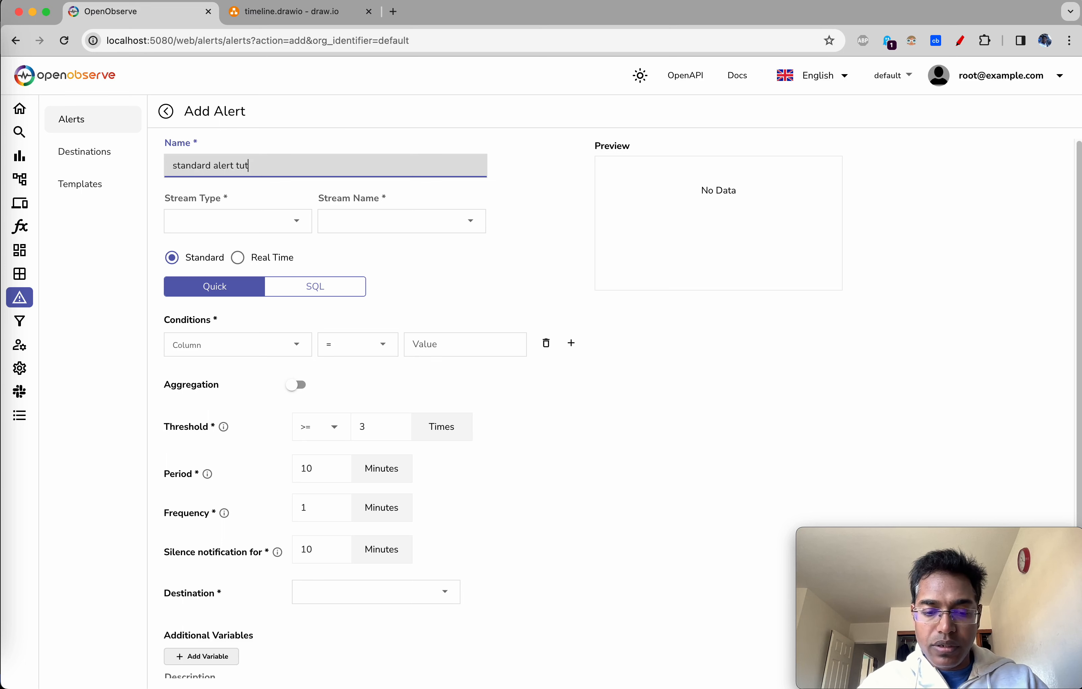
pyautogui.write('orial')
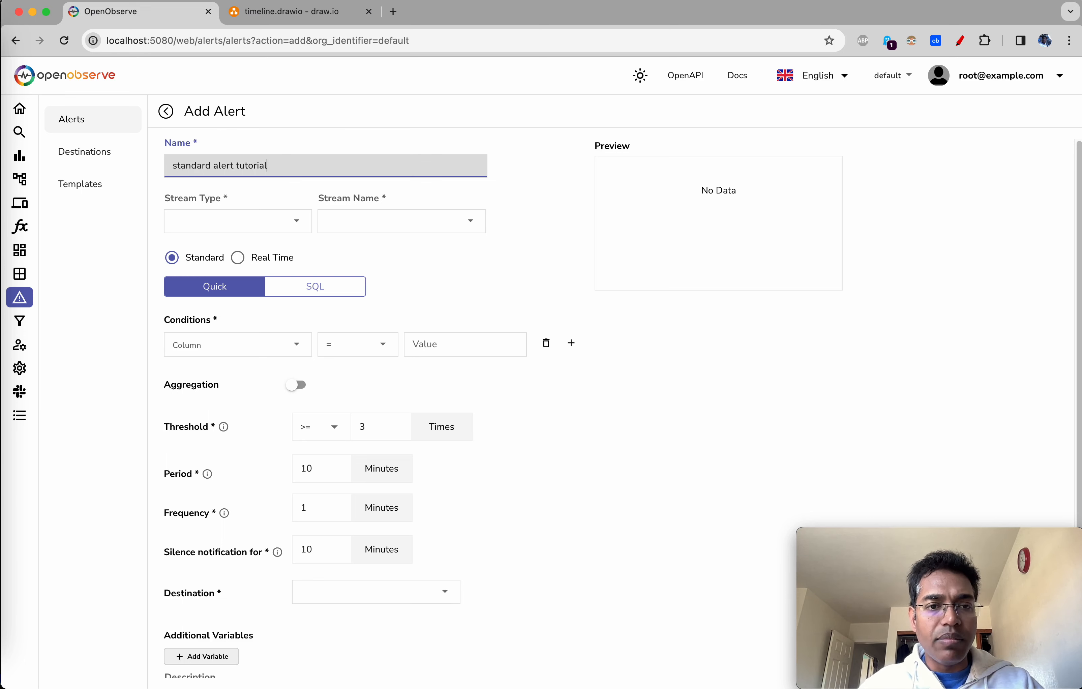
# Set the alert's stream type to logs and its stream name to default2.
pyautogui.click(238, 221)
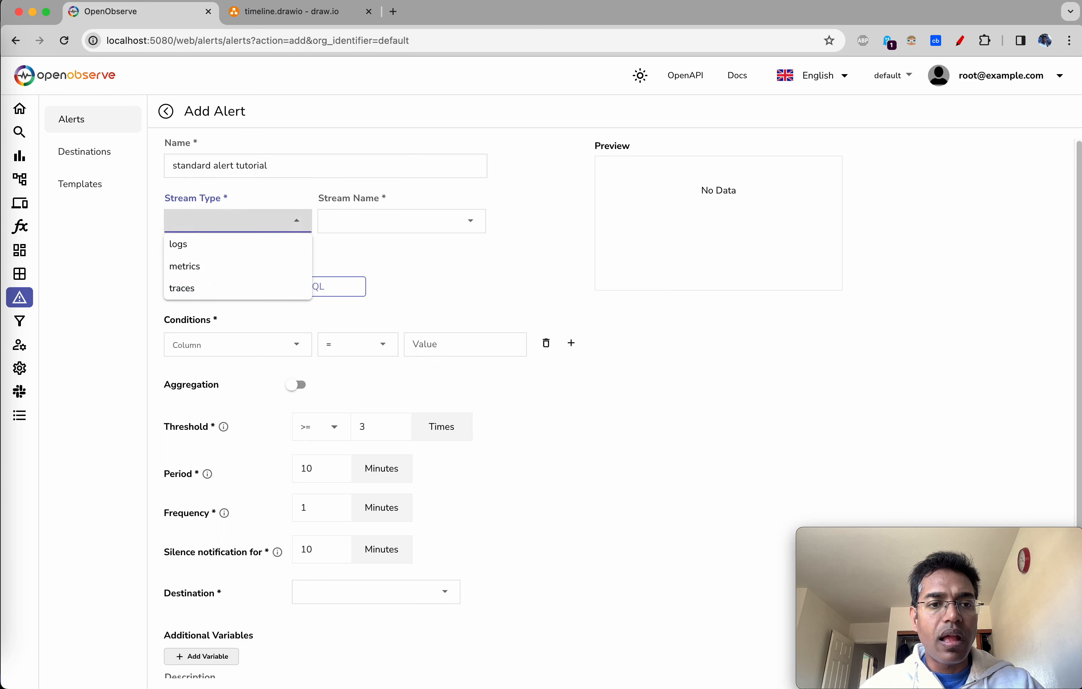
pyautogui.press('Return')
pyautogui.click(401, 220)
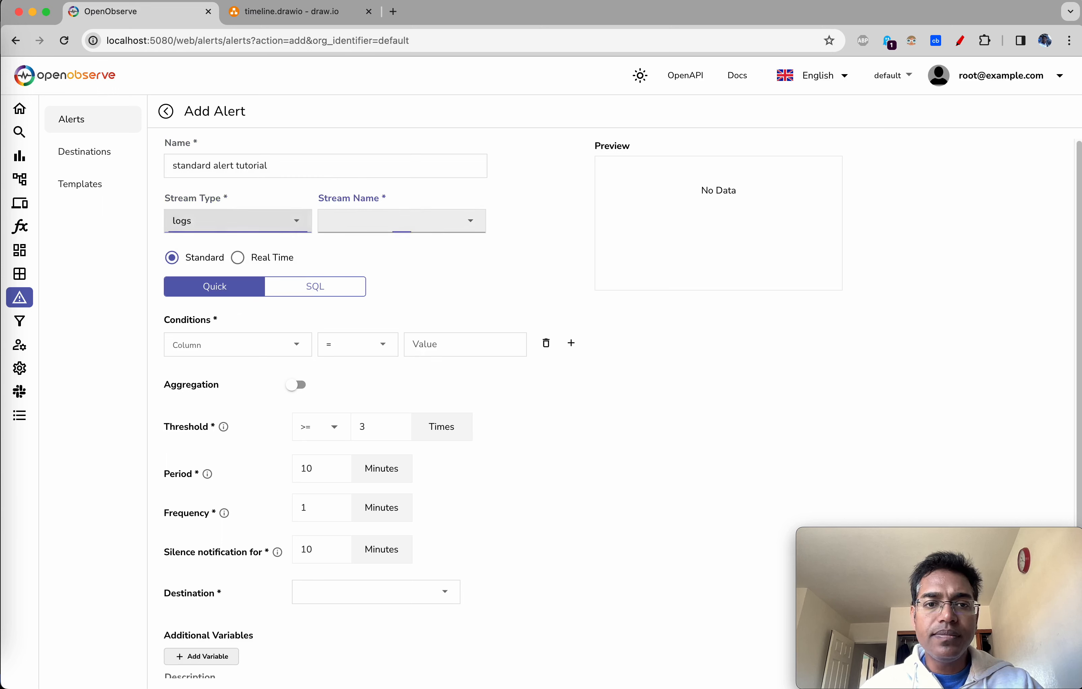
pyautogui.click(401, 243)
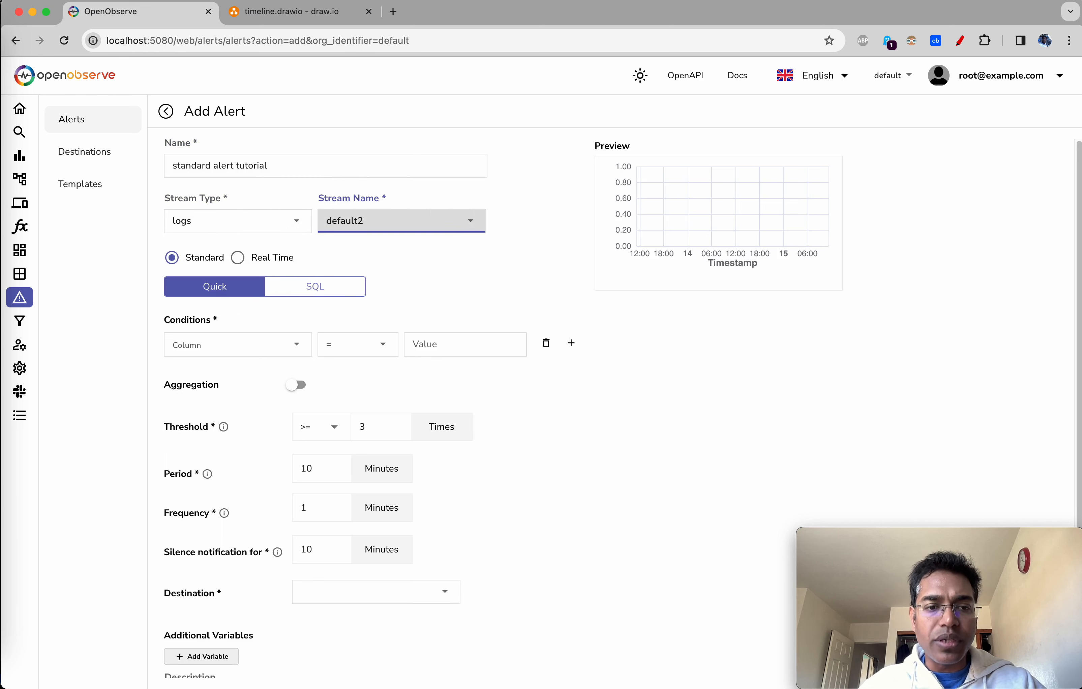
pyautogui.press('Tab')
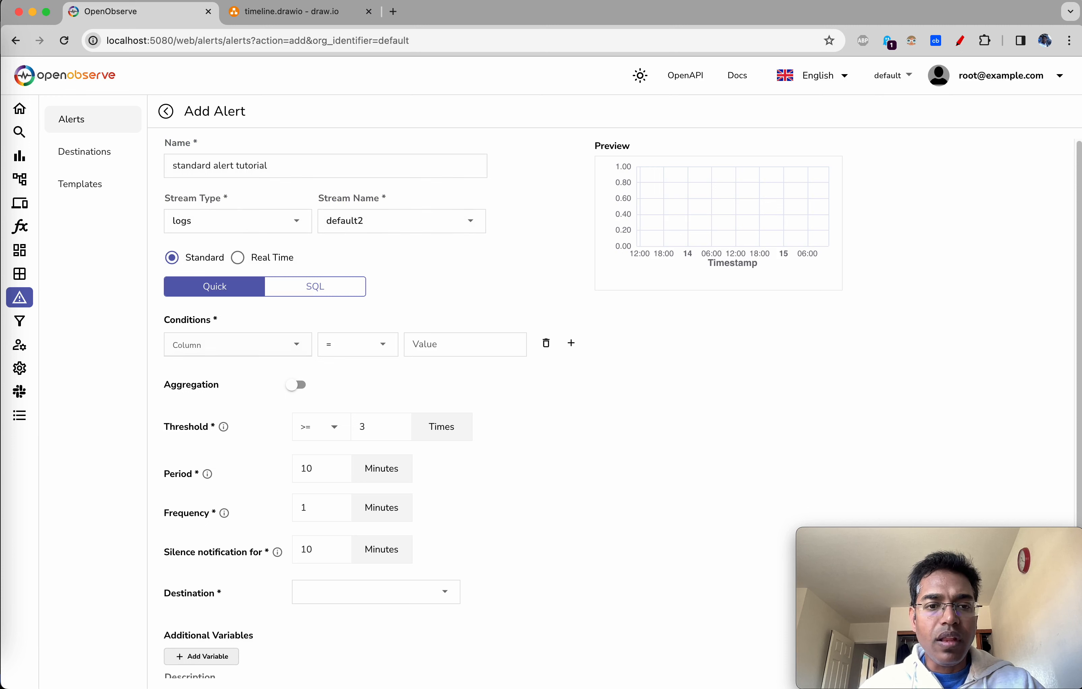
# Define the alert condition as severity = CRITICAL.
pyautogui.click(238, 344)
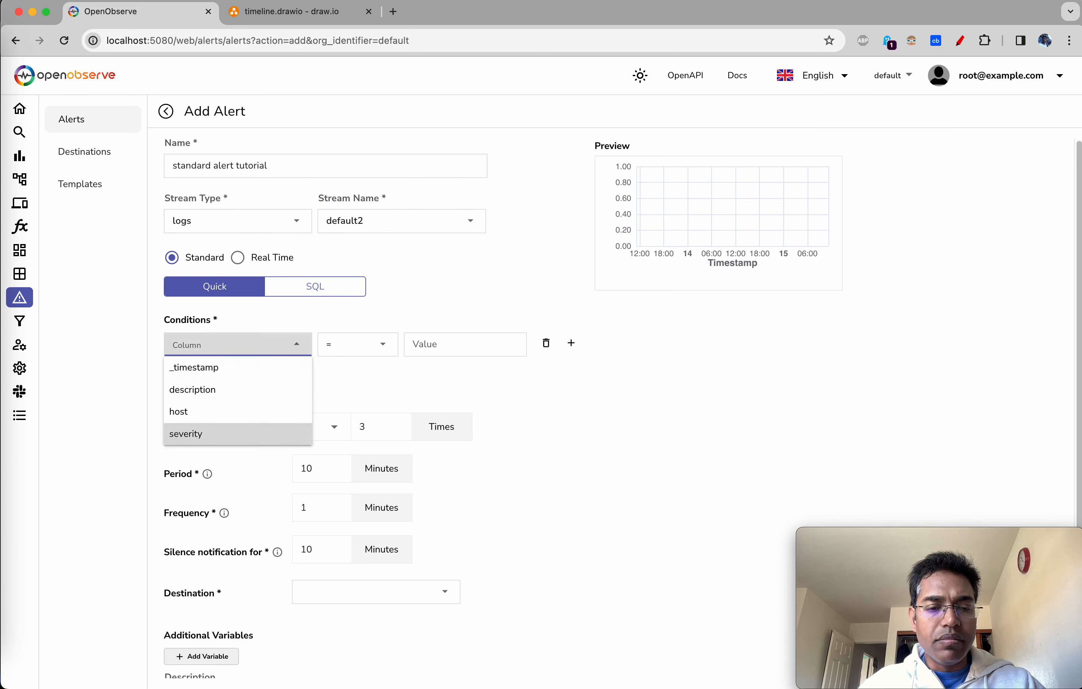
pyautogui.click(238, 434)
pyautogui.click(465, 344)
pyautogui.write('CRITICAL')
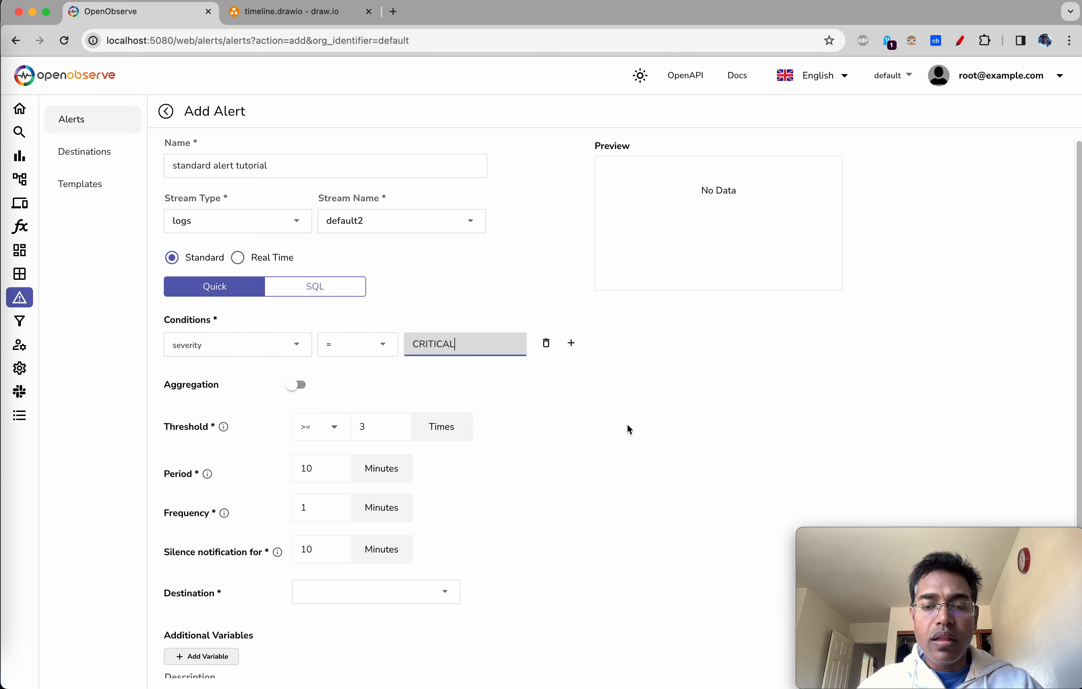
pyautogui.click(665, 407)
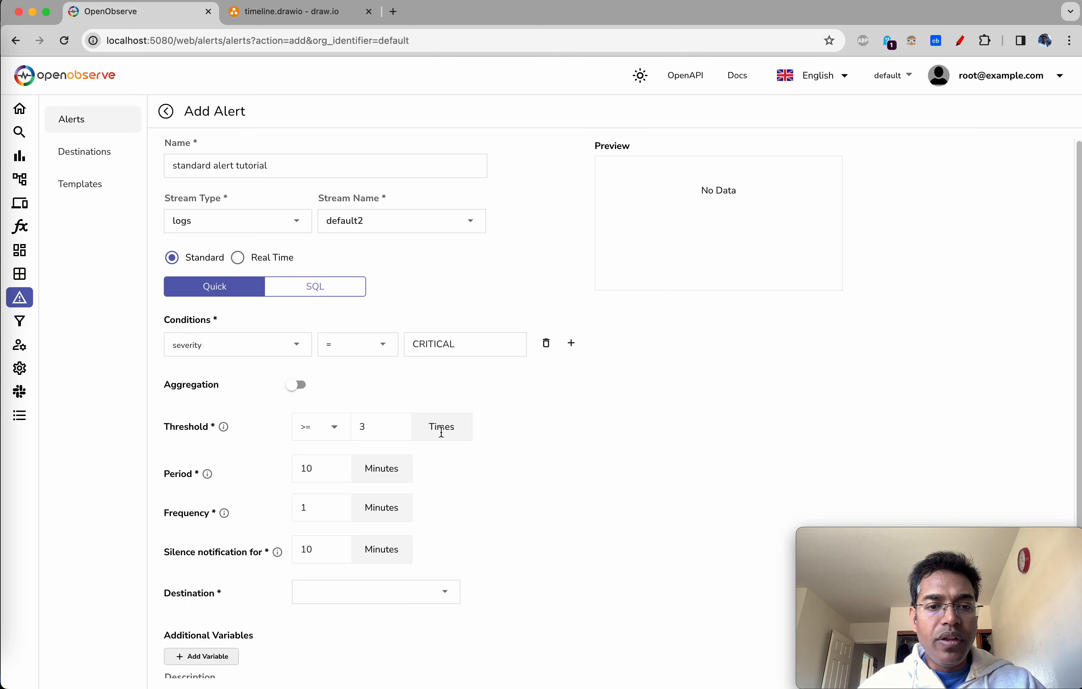
# Set the alert's evaluation period to 1 minute.
pyautogui.click(376, 426)
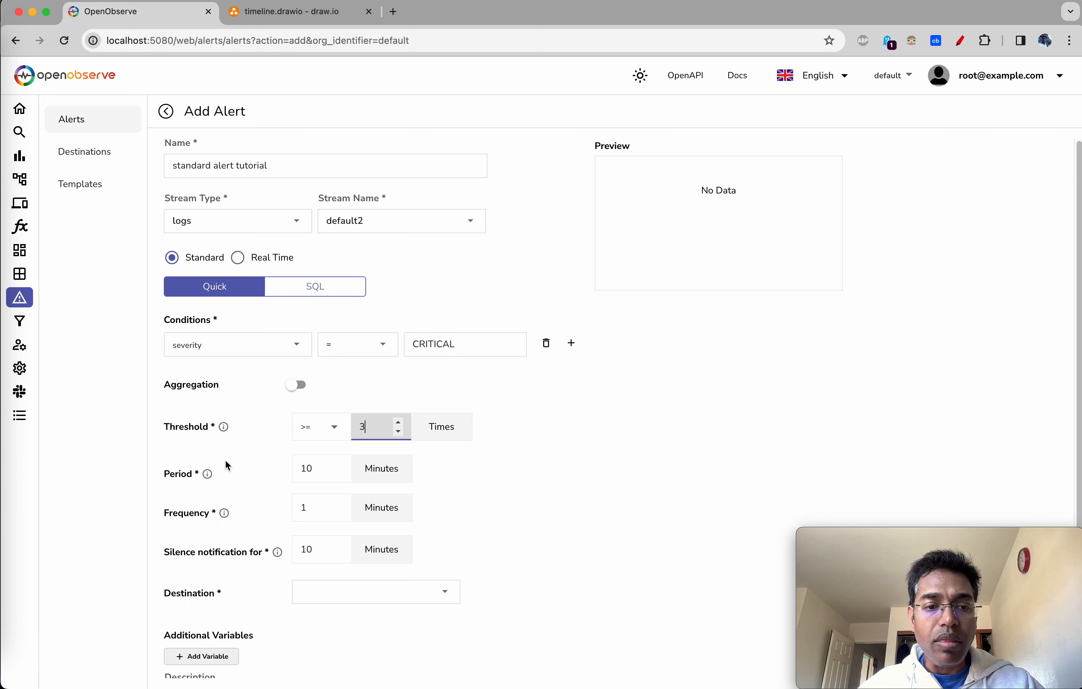
pyautogui.click(314, 468)
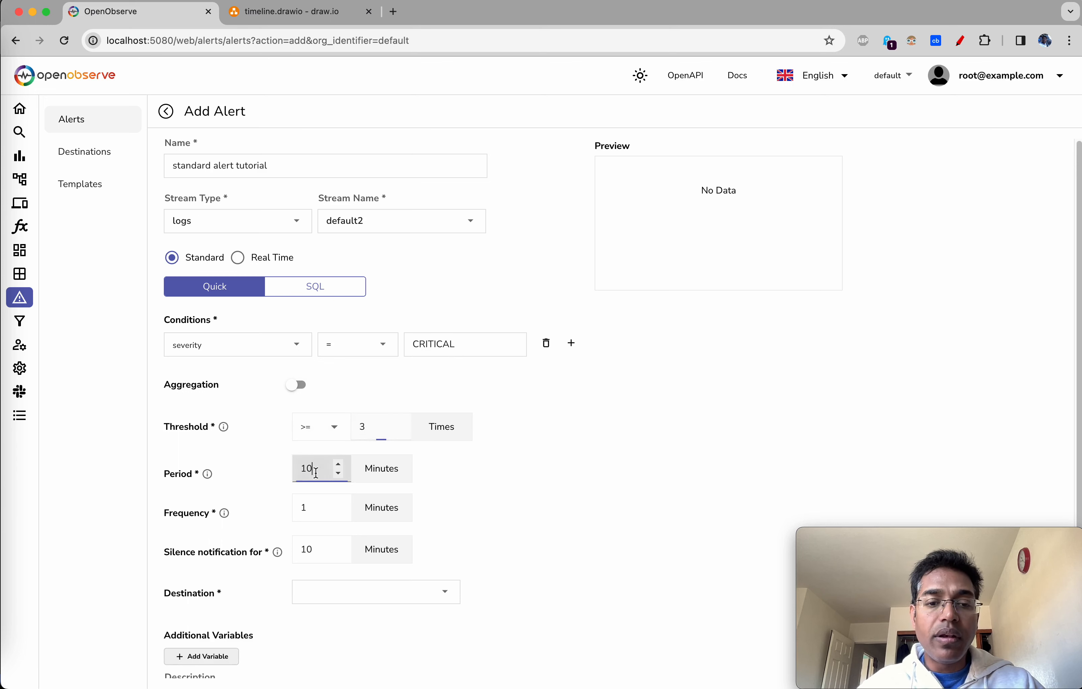
pyautogui.press('BackSpace')
pyautogui.click(563, 472)
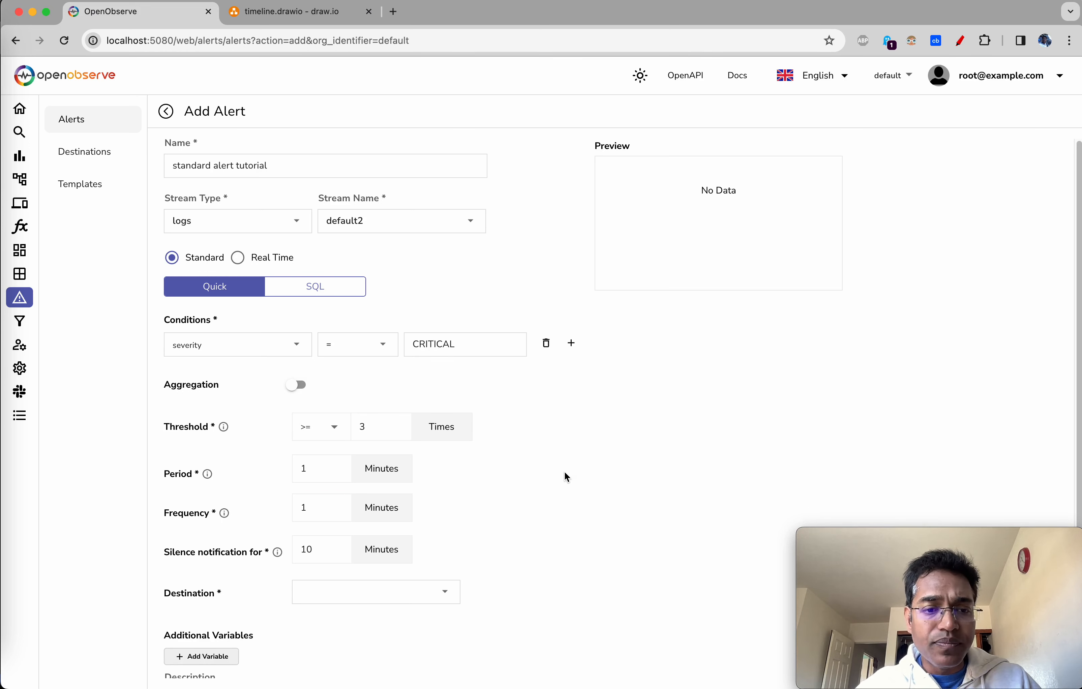
# Set the alert's notification silence time to 0 minutes.
pyautogui.scroll(-1, 246, 520)
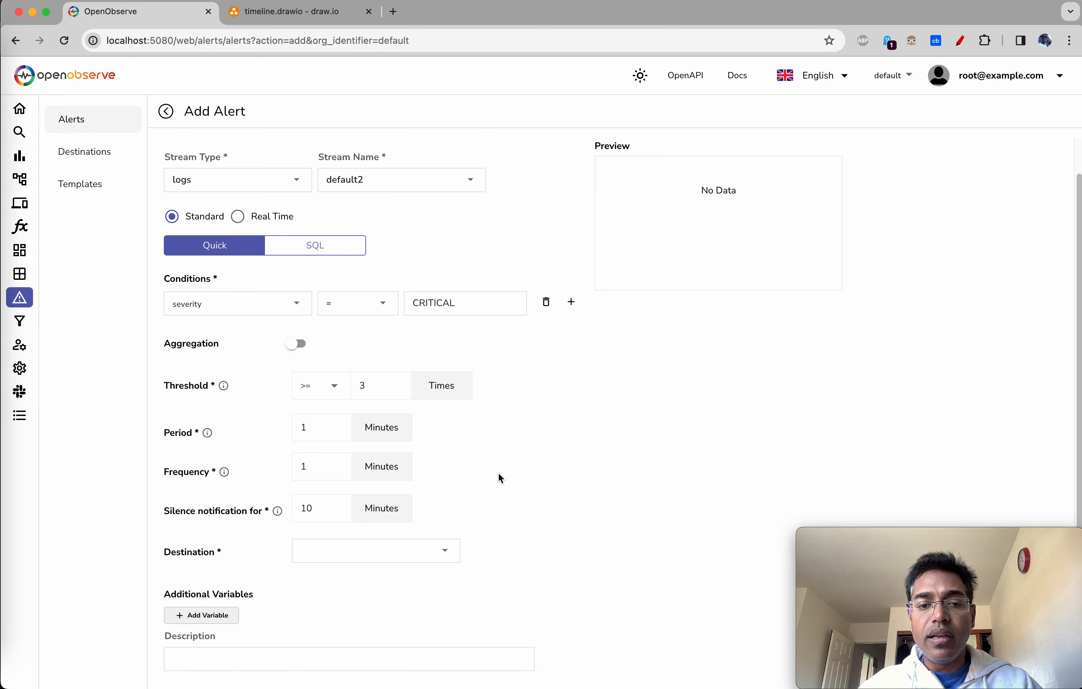
pyautogui.click(311, 469)
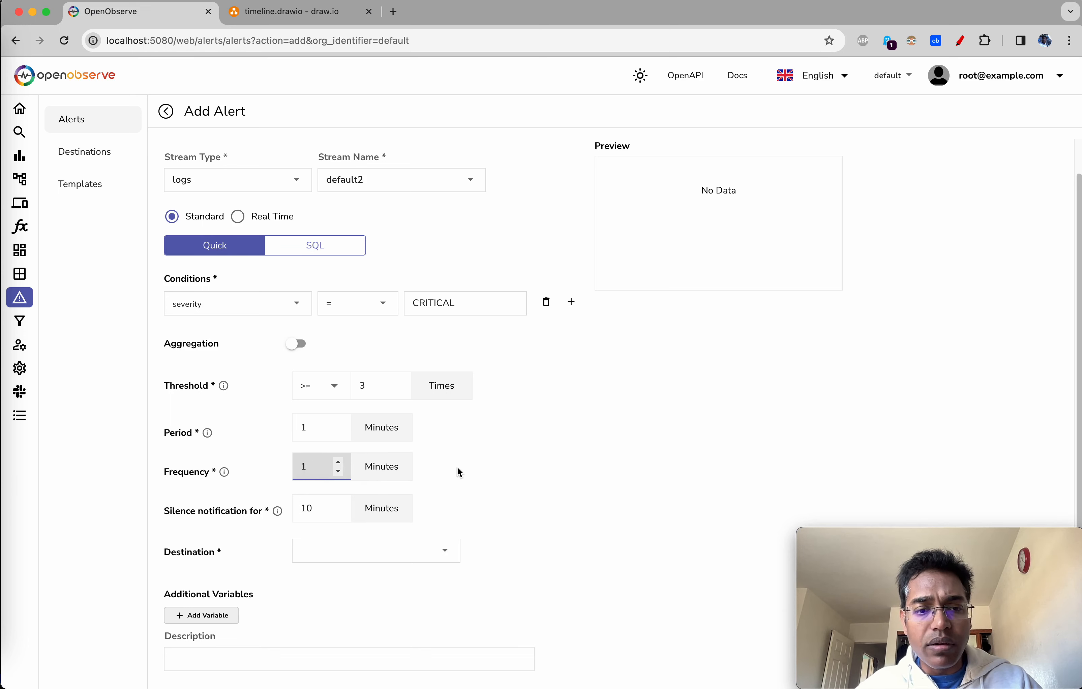
pyautogui.scroll(-1, 457, 466)
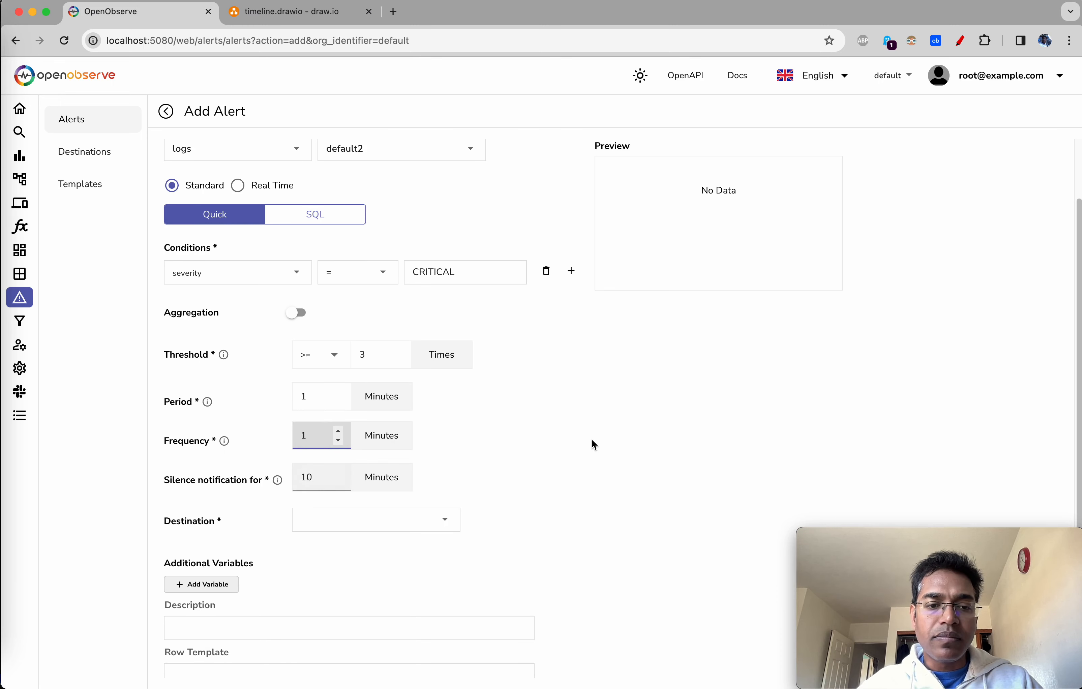
pyautogui.scroll(-1, 582, 444)
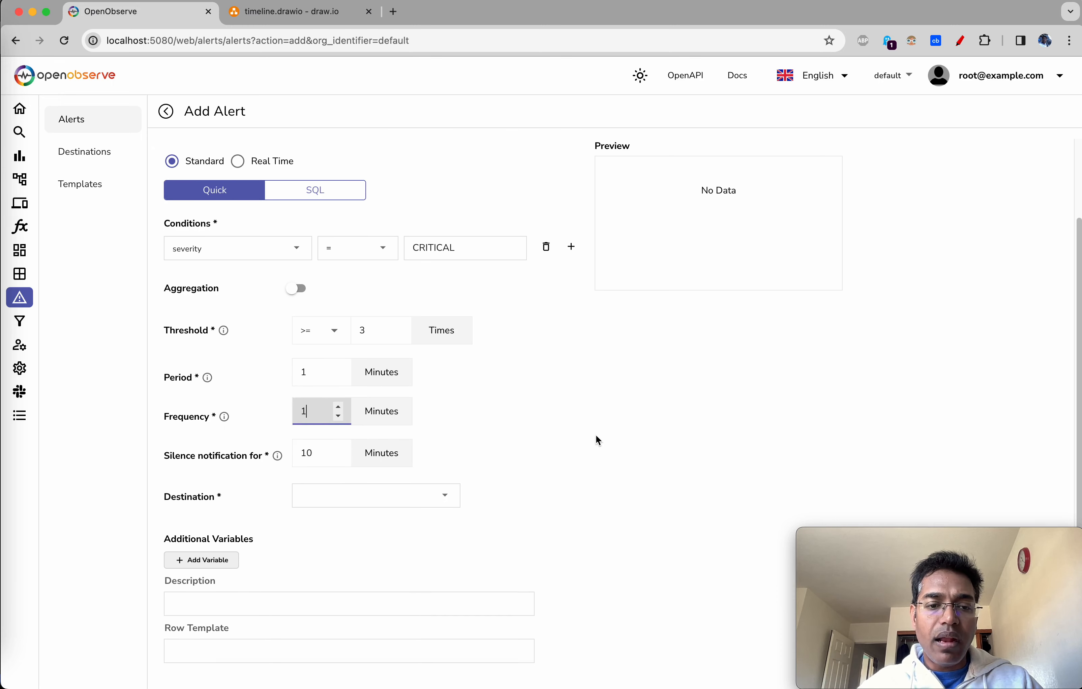
pyautogui.click(314, 450)
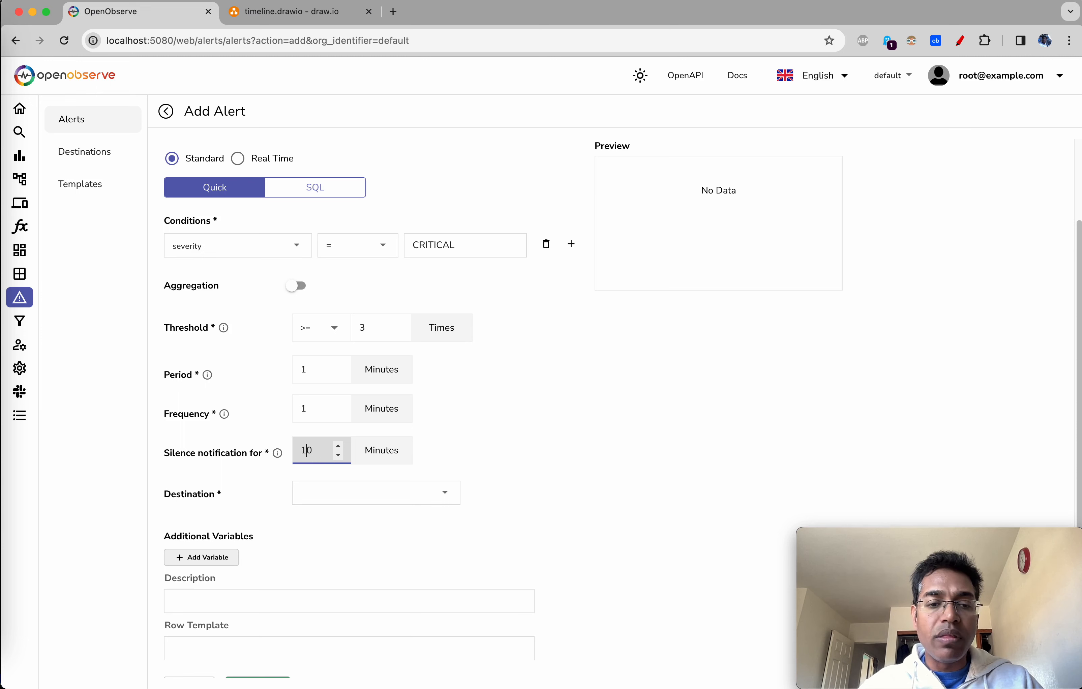
pyautogui.press('BackSpace')
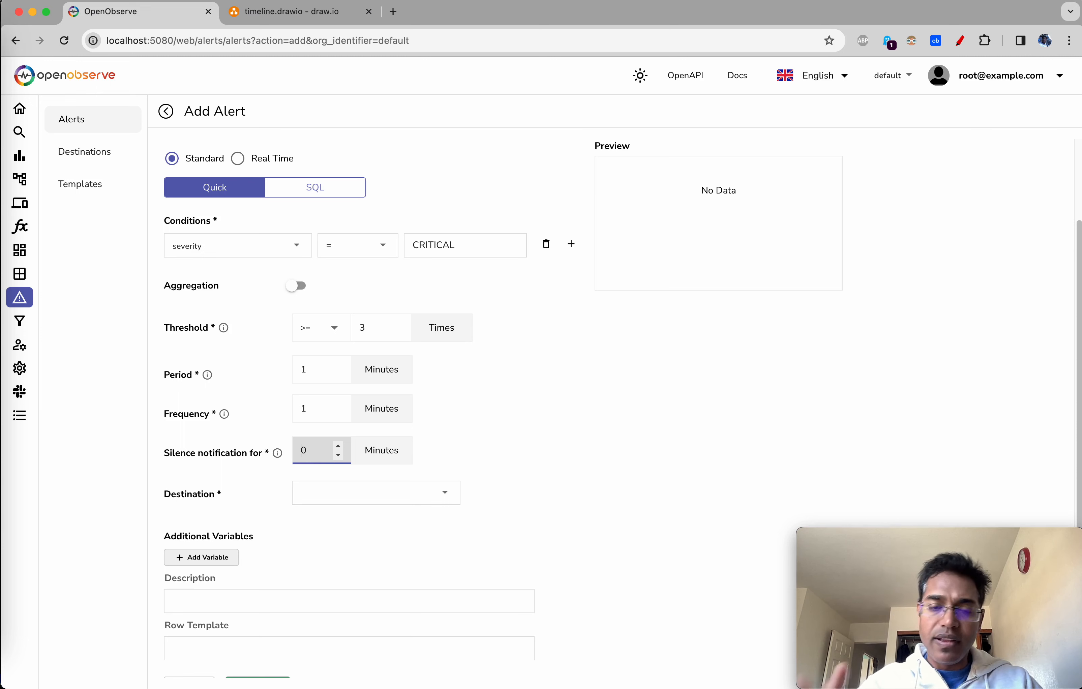
pyautogui.click(687, 390)
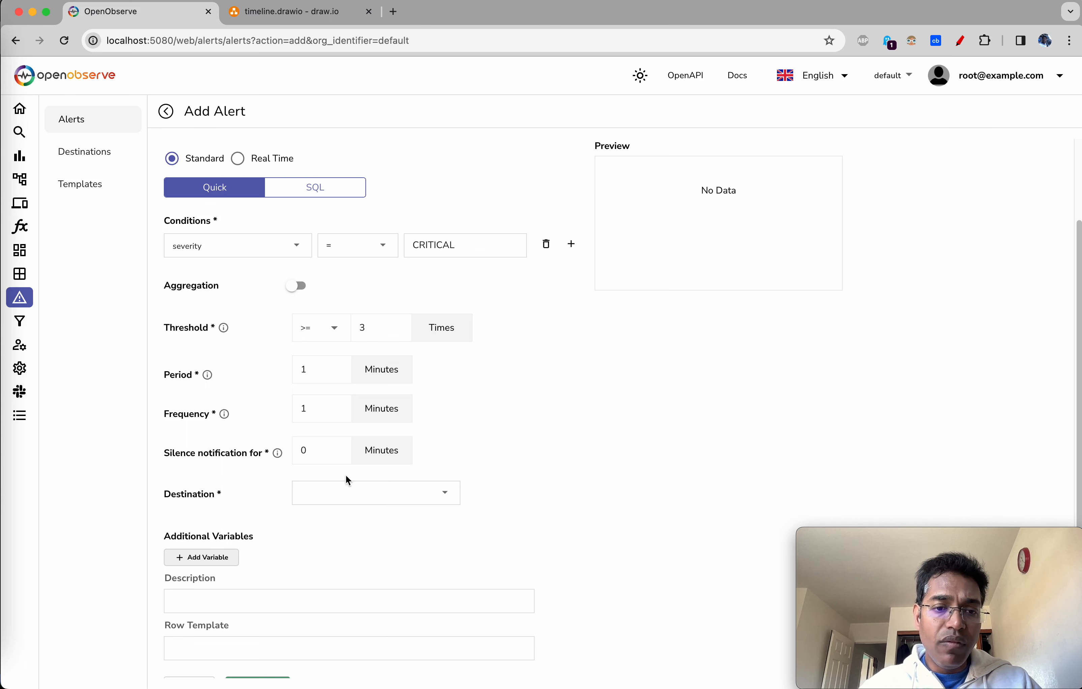
# Set the alert's destination to o2-1.
pyautogui.scroll(-2, 600, 423)
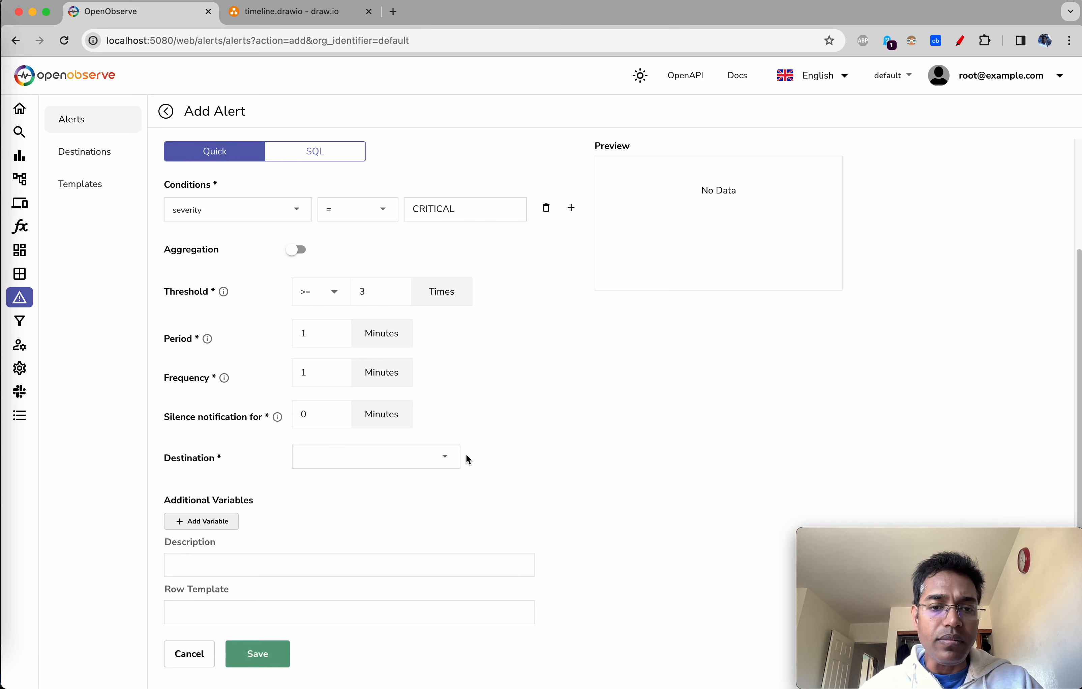
pyautogui.click(450, 457)
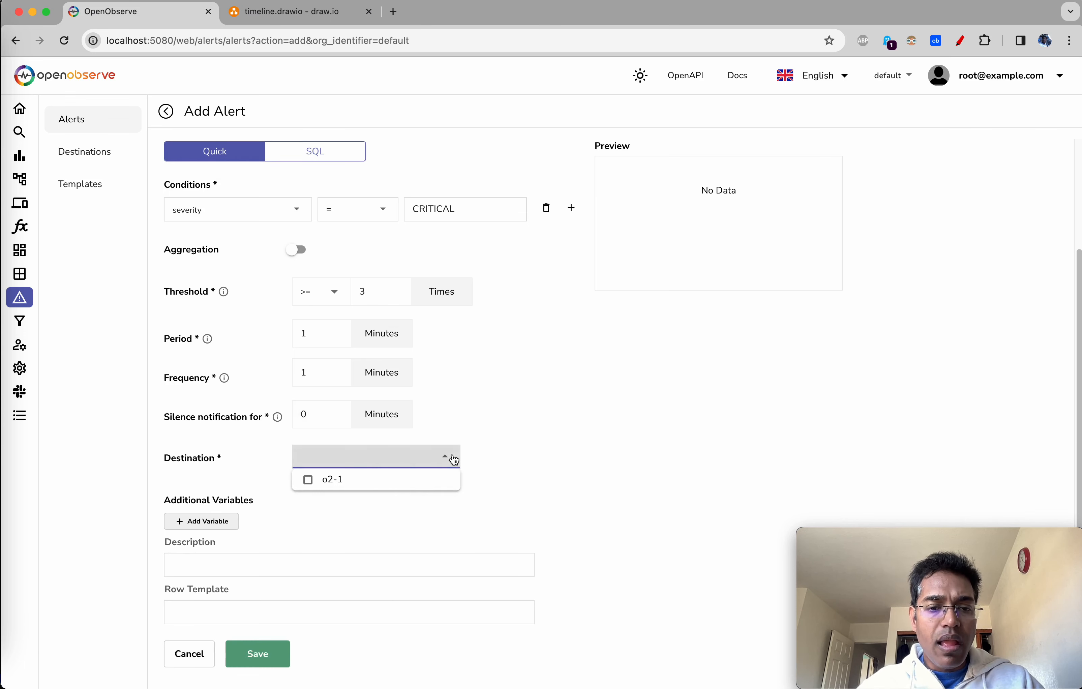
pyautogui.click(306, 490)
pyautogui.click(526, 421)
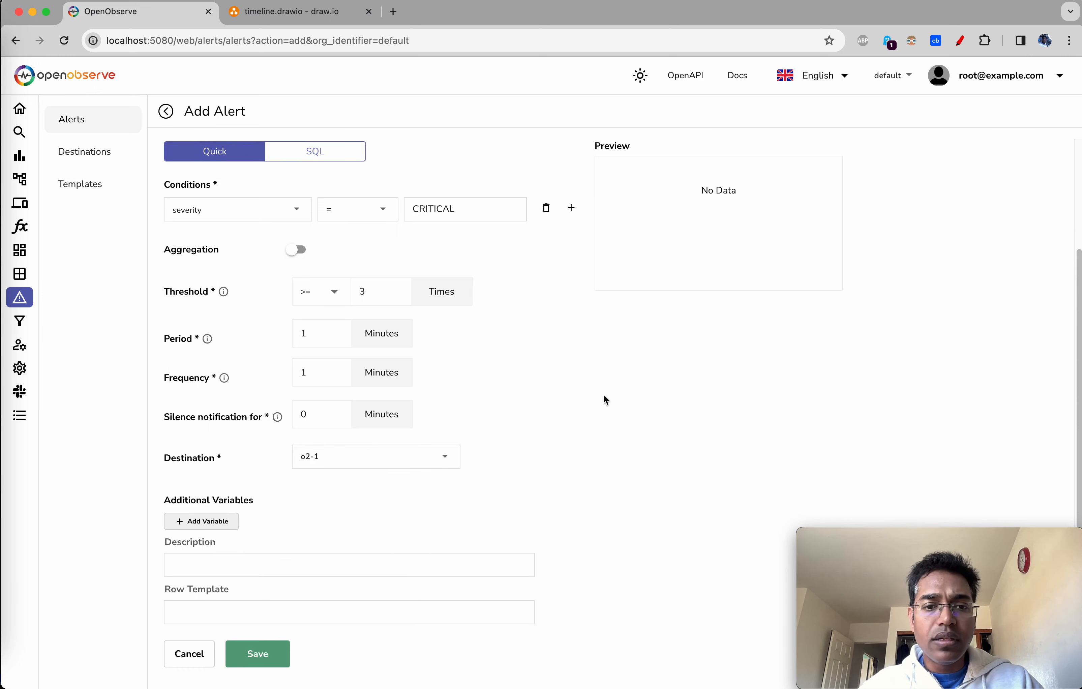
# Check the general channel in Slack, return to OpenObserve and save the new alert.
pyautogui.press('super+Tab')
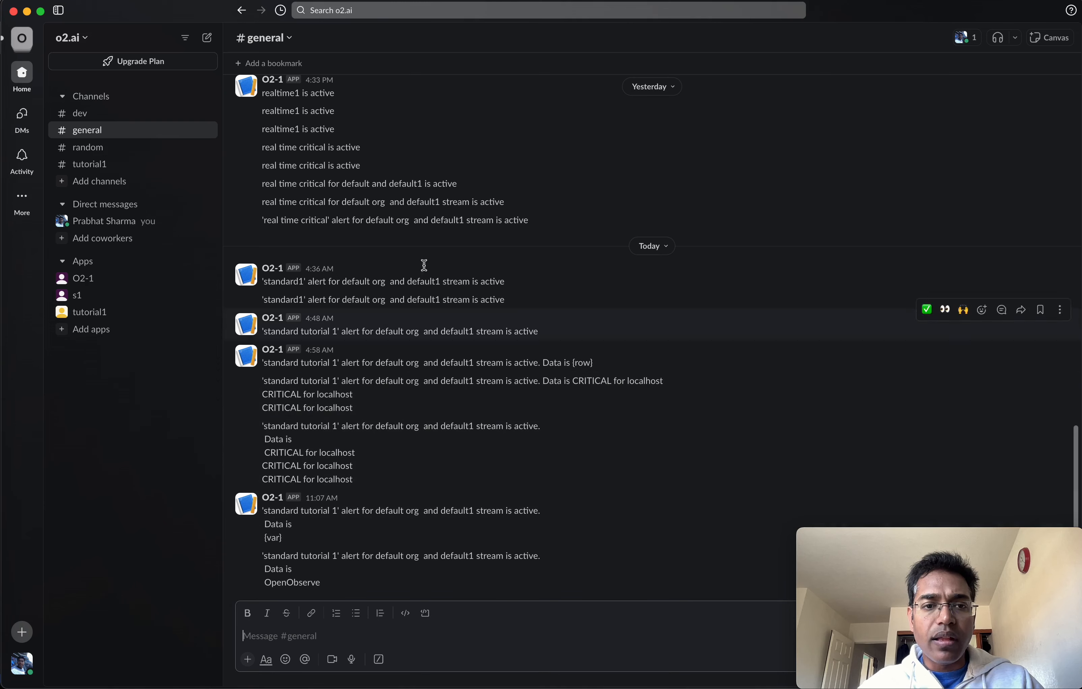
pyautogui.press('super+Tab')
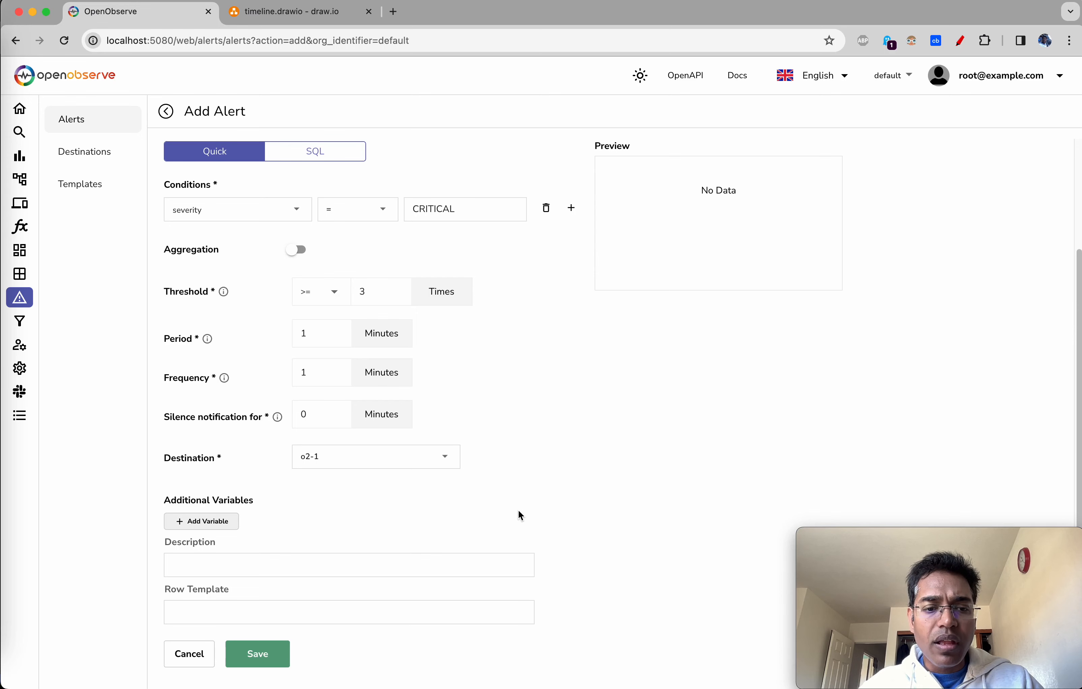
pyautogui.scroll(-1, 607, 634)
pyautogui.scroll(1, 614, 492)
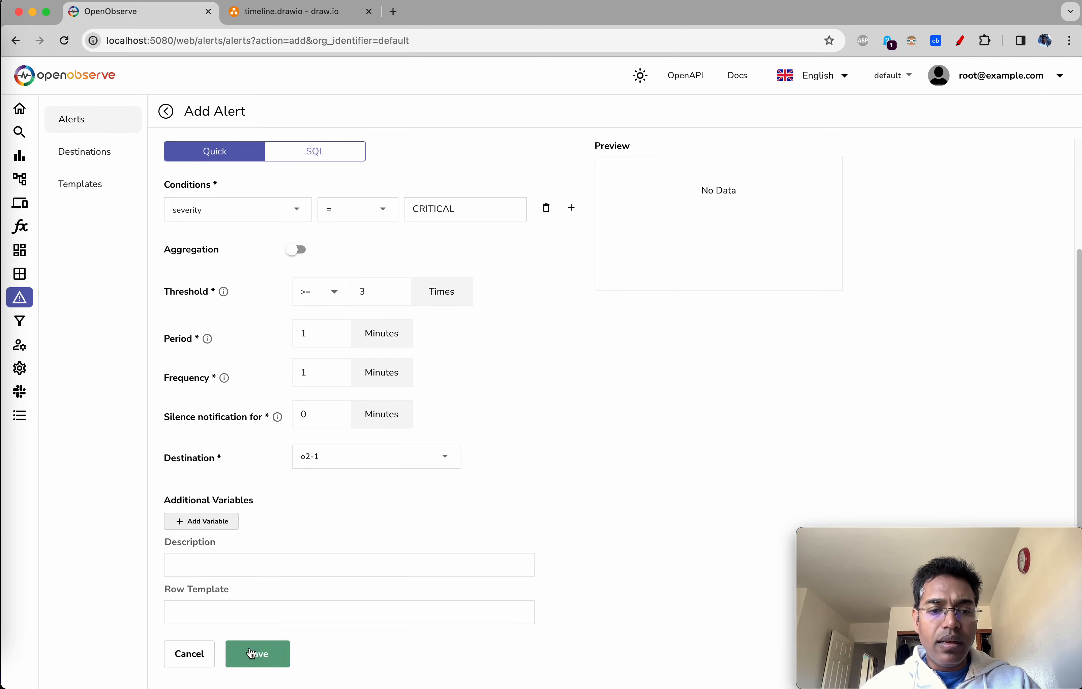
pyautogui.click(272, 655)
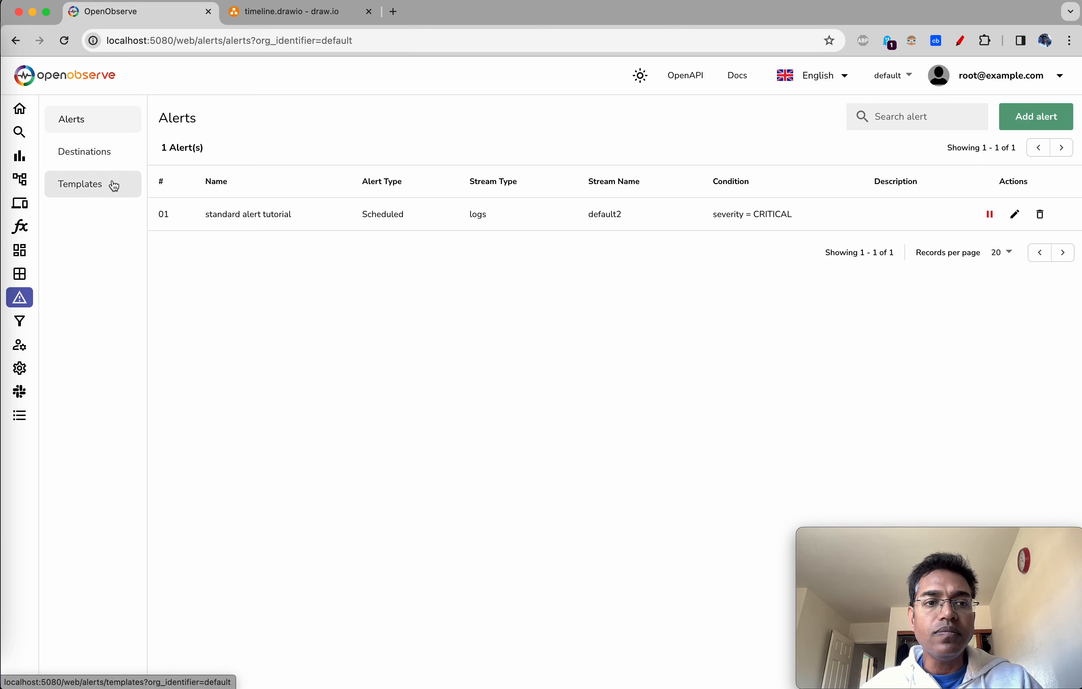
# Open the slack1 alert template and review its body and the list of available template variables.
pyautogui.click(93, 191)
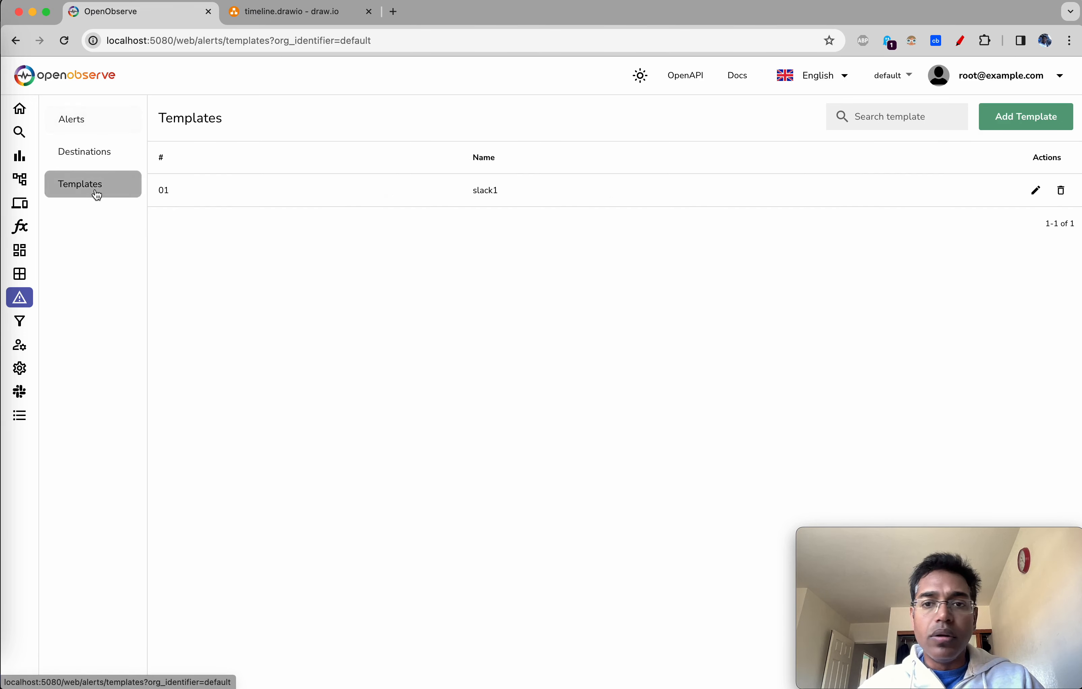
pyautogui.click(1035, 195)
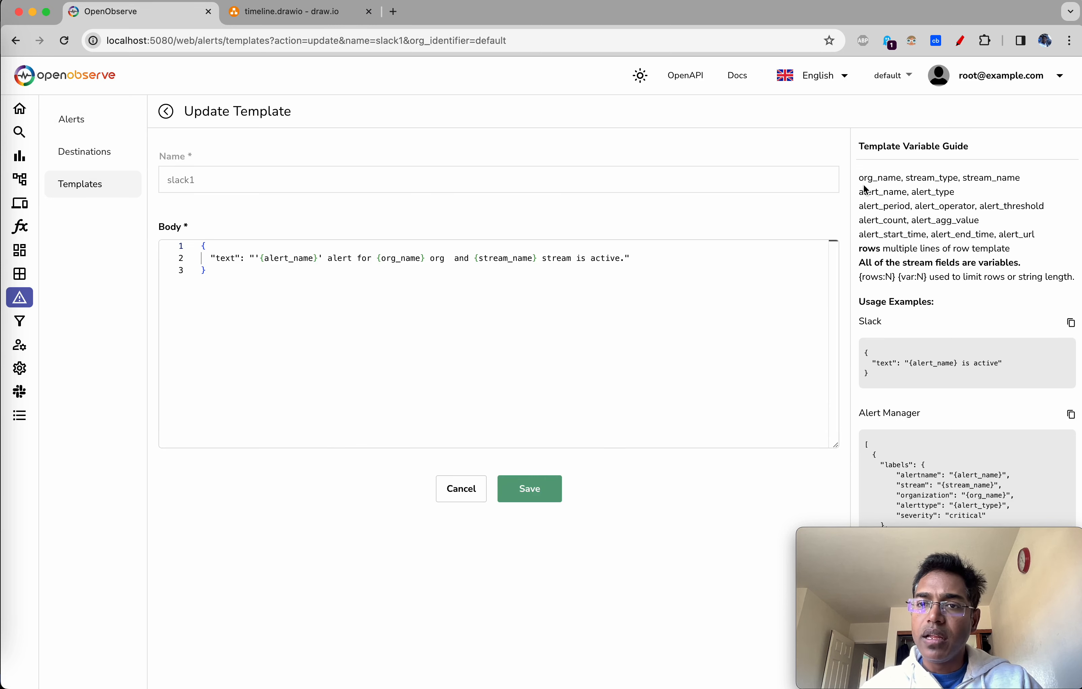
pyautogui.moveTo(858, 178); pyautogui.dragTo(1041, 244)
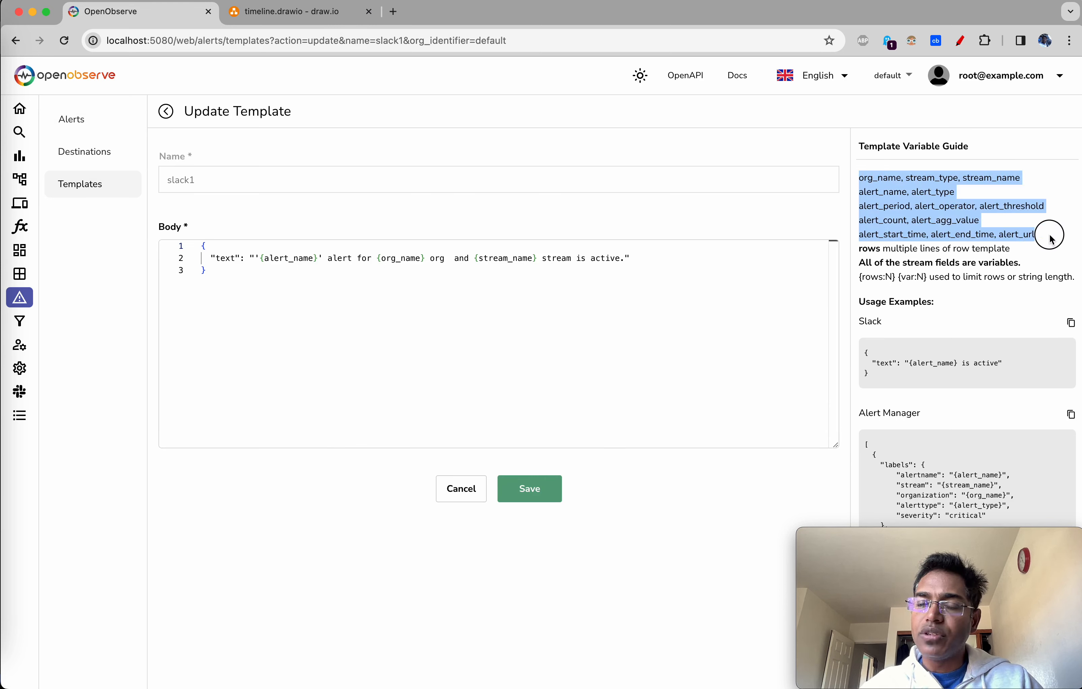
pyautogui.click(1050, 237)
# Switch to Visual Studio Code, close info.sh and review the event payload in critical.json.
pyautogui.moveTo(34, 255)
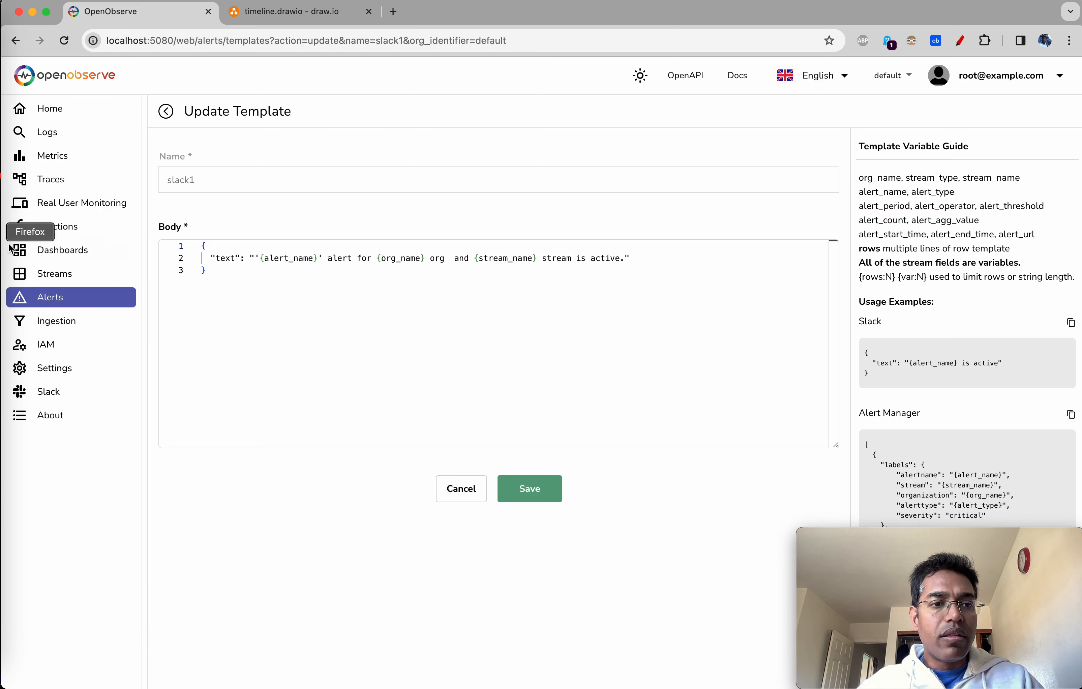
pyautogui.click(5, 158)
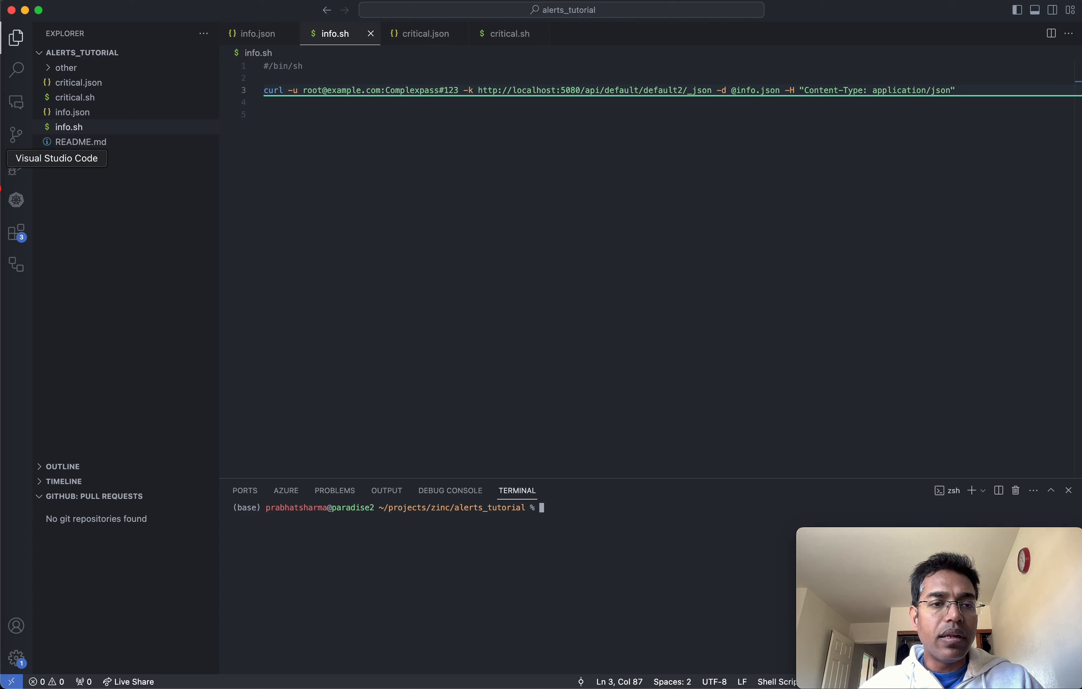
pyautogui.click(491, 145)
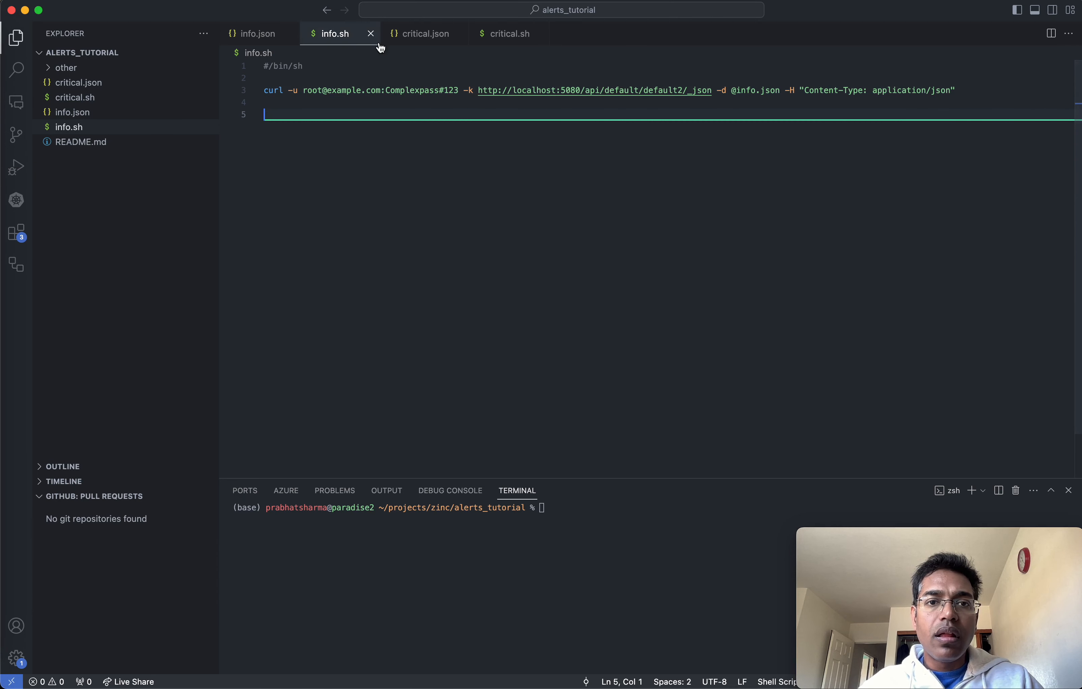
pyautogui.click(371, 34)
pyautogui.click(352, 40)
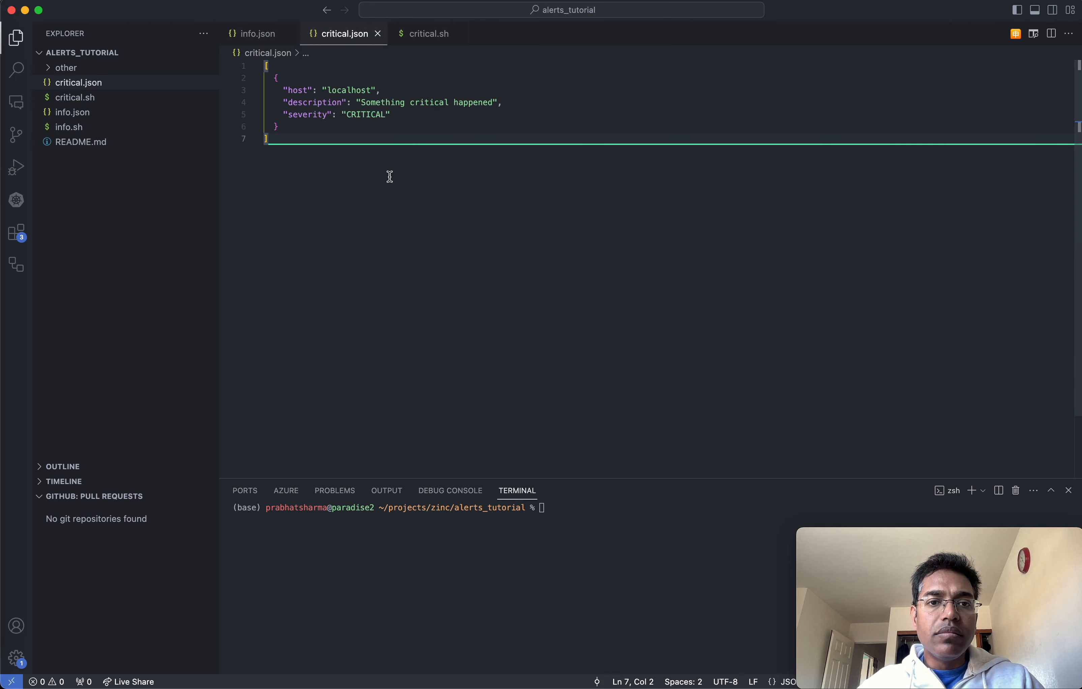
pyautogui.press('super+a')
pyautogui.click(414, 181)
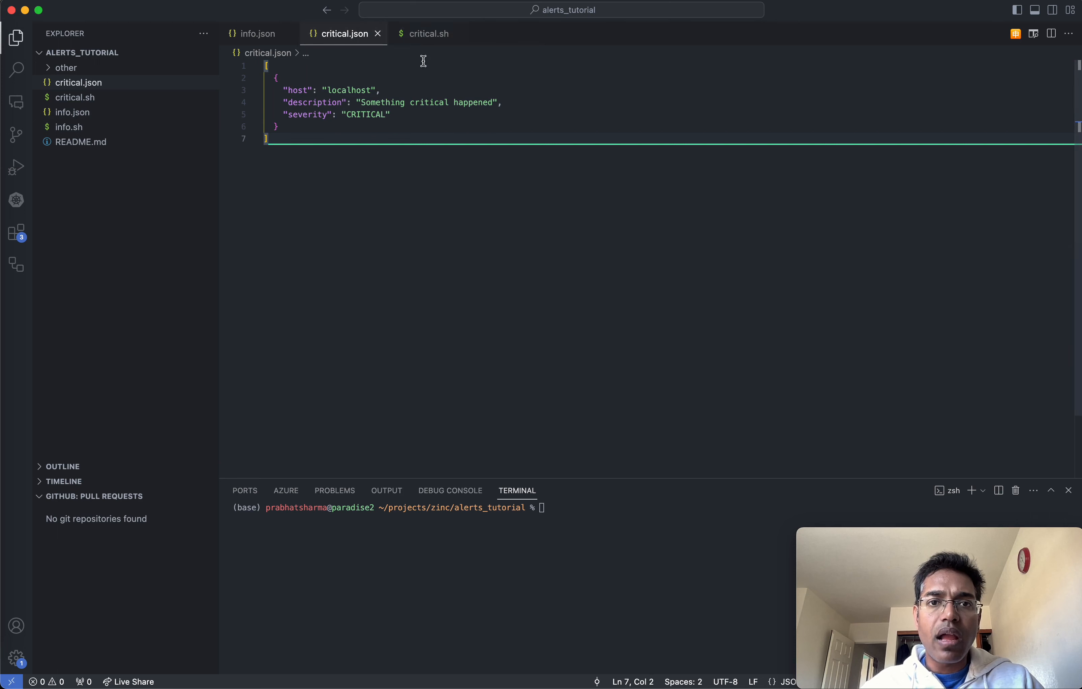
# Review the curl command in critical.sh that sends critical.json to the default2 stream.
pyautogui.click(425, 33)
pyautogui.click(352, 135)
pyautogui.click(287, 91)
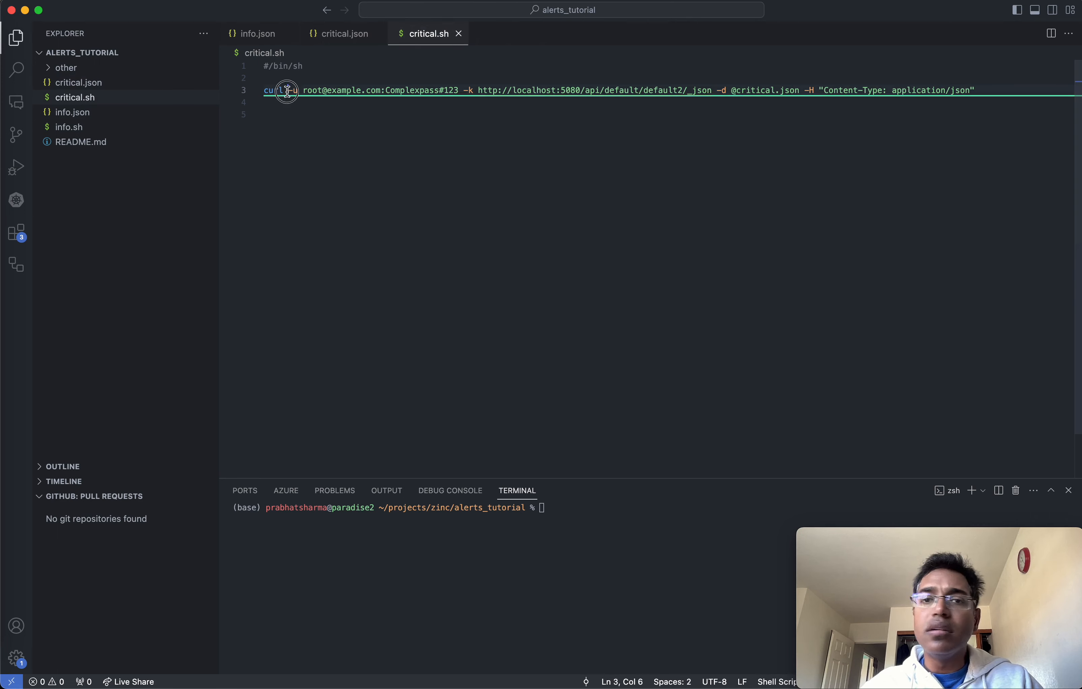
pyautogui.moveTo(287, 91); pyautogui.dragTo(902, 91)
pyautogui.click(847, 103)
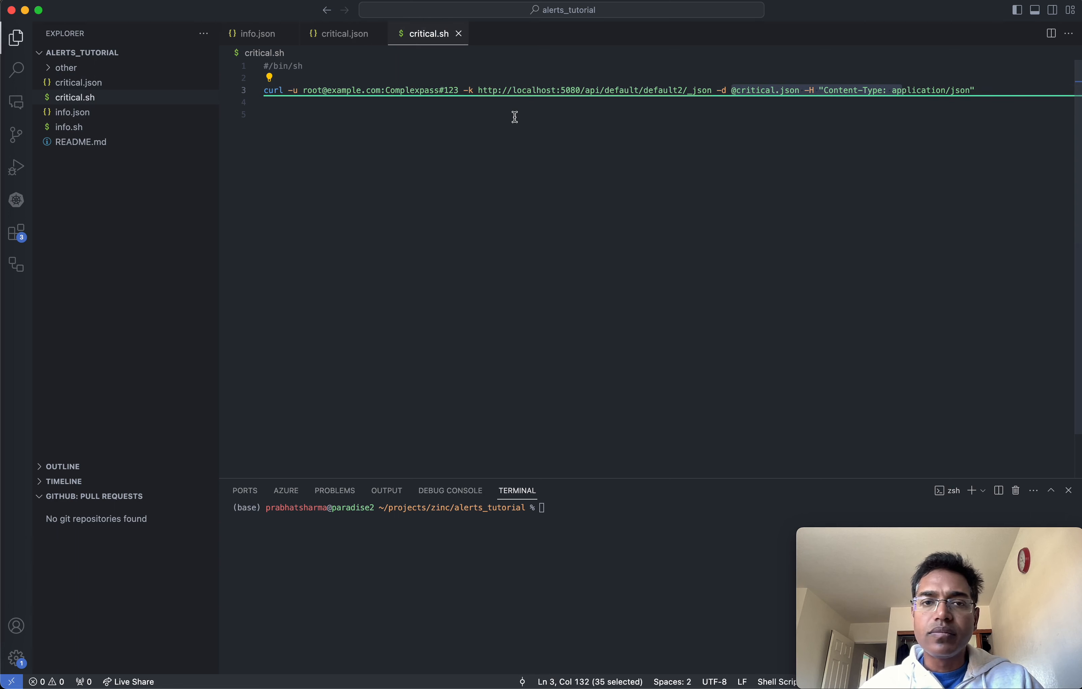
pyautogui.click(461, 130)
# Run ./critical.sh in the terminal and view the default2 logs in OpenObserve.
pyautogui.click(614, 599)
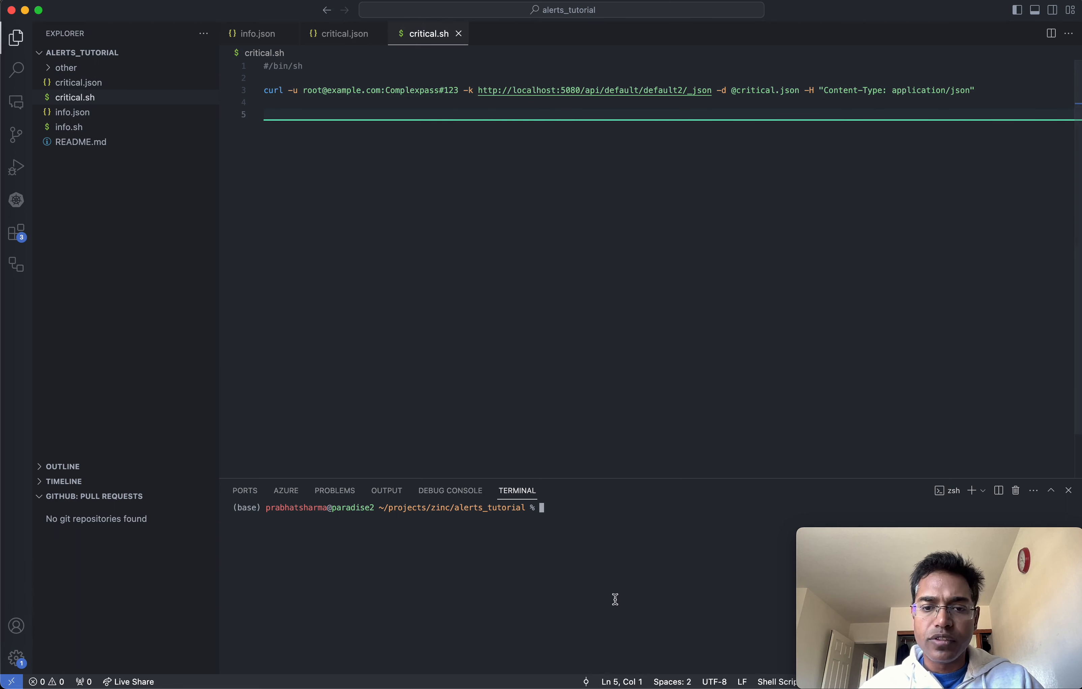
pyautogui.write('./cr')
pyautogui.press('Tab')
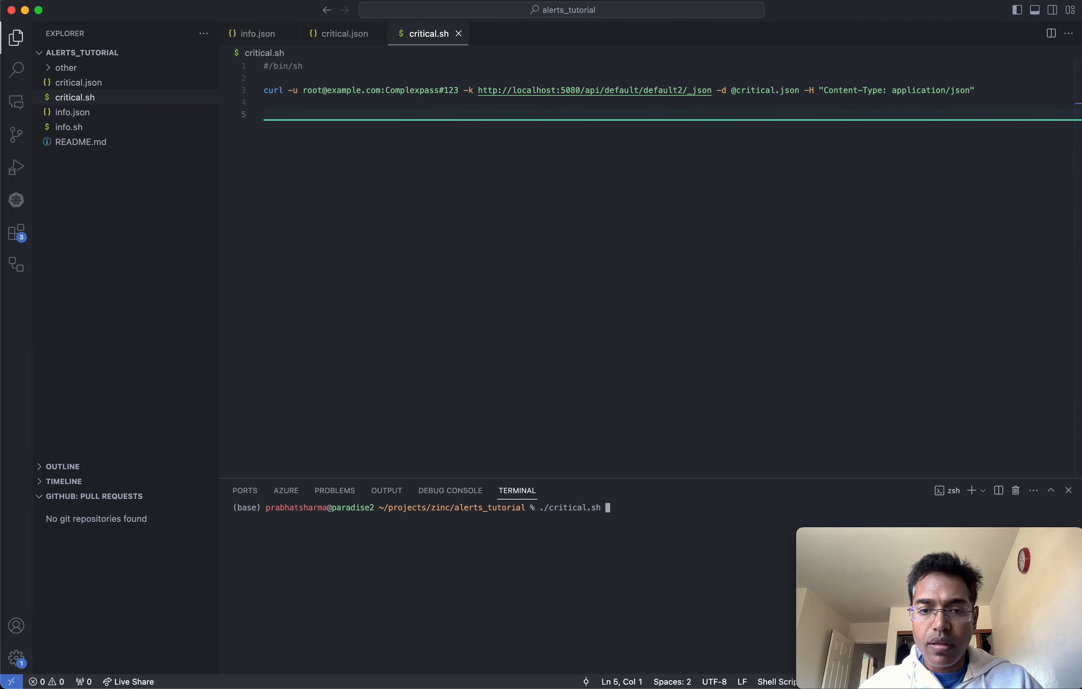
pyautogui.click(5, 273)
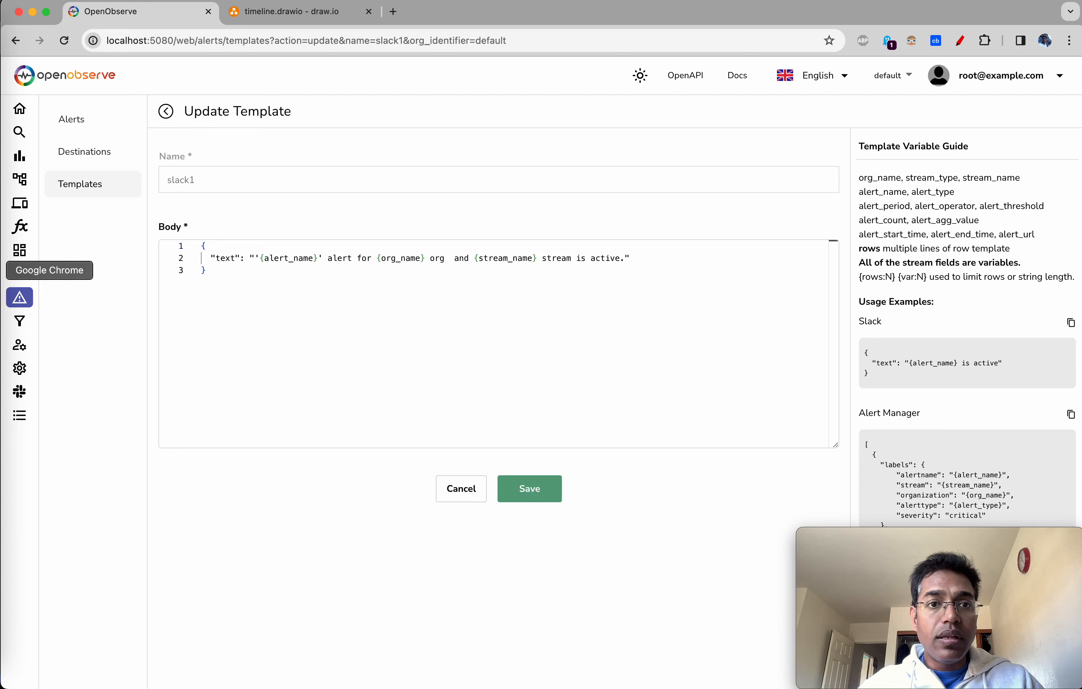
pyautogui.click(21, 132)
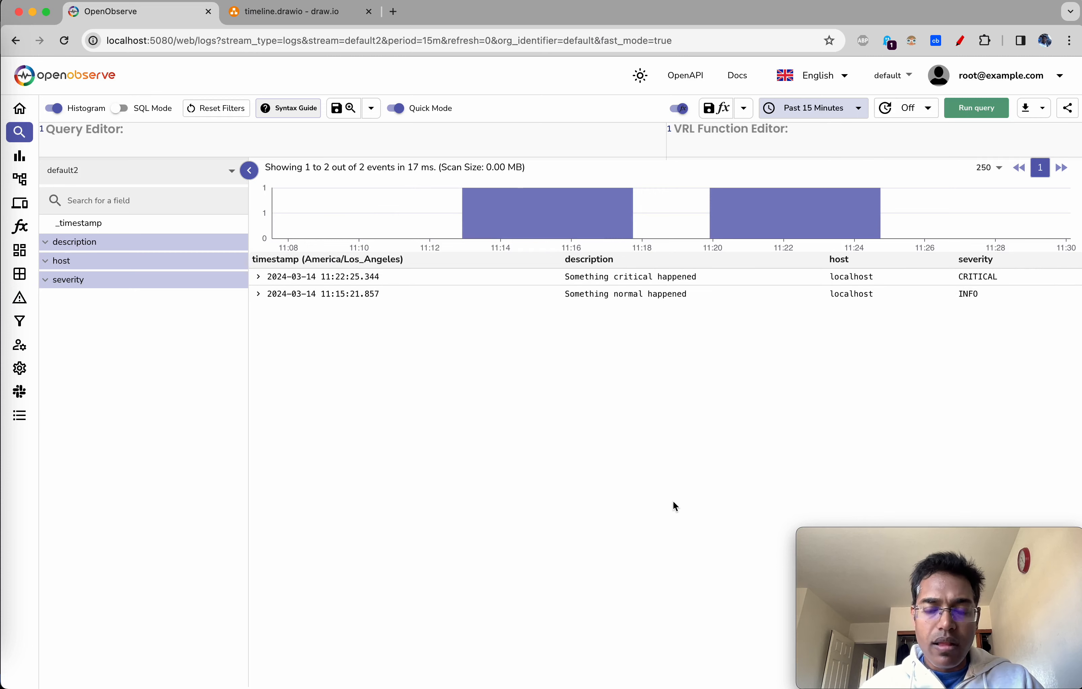
# Run ./critical.sh two more times in Visual Studio Code's terminal and rerun the default2 log query in OpenObserve.
pyautogui.press('super+Tab')
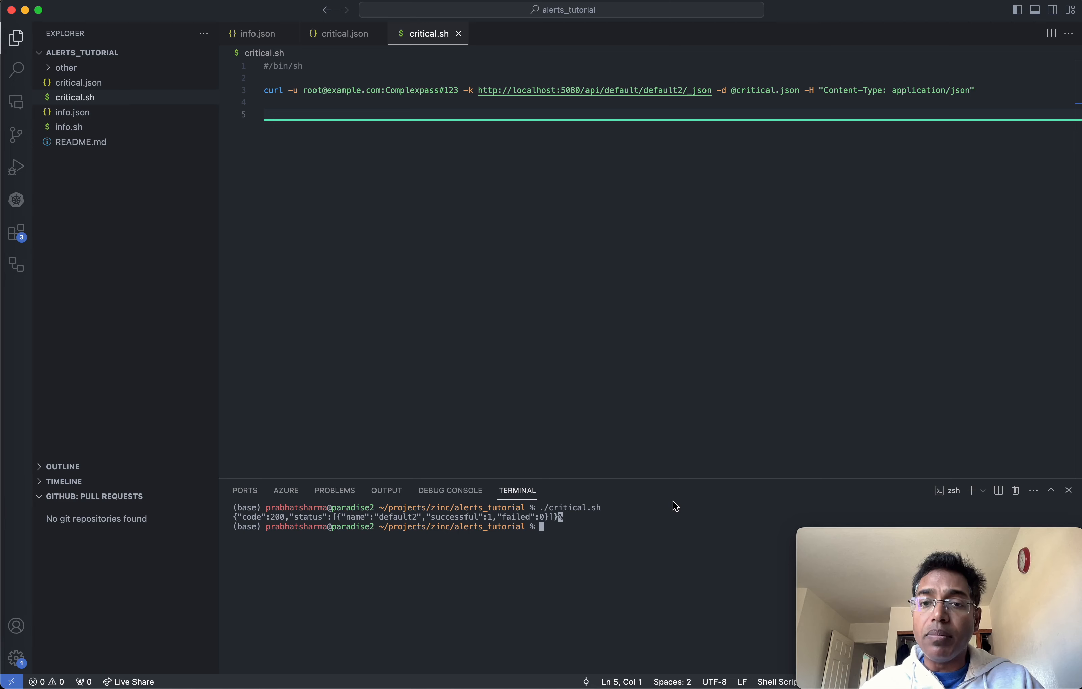
pyautogui.press('Up')
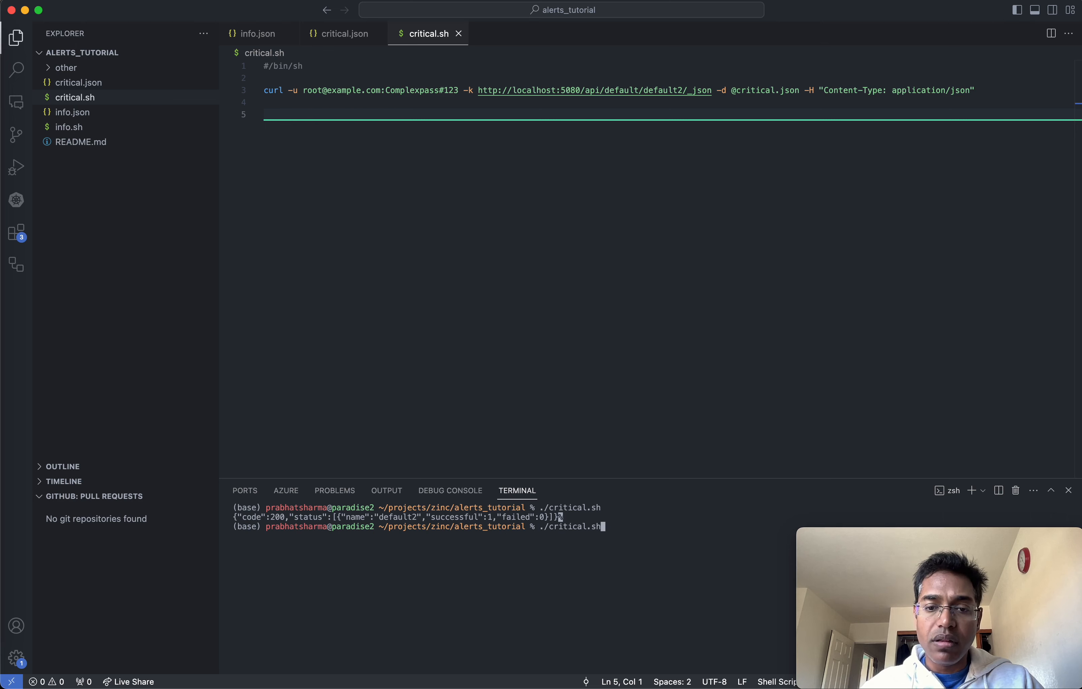
pyautogui.press('Up')
pyautogui.press('Return')
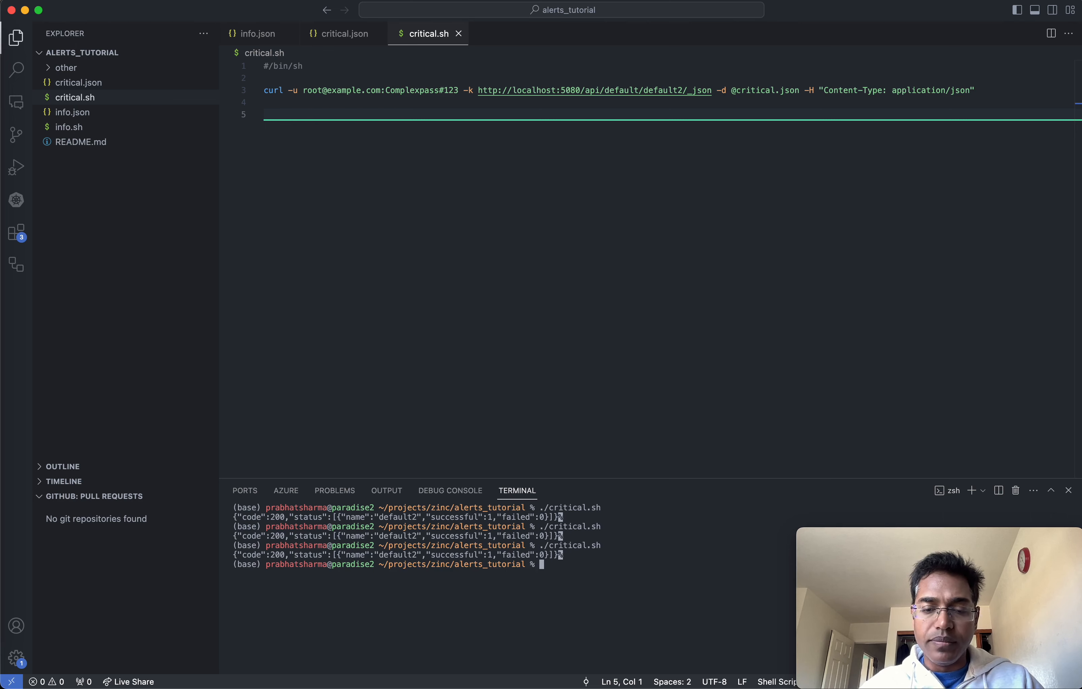
pyautogui.press('super+Tab')
pyautogui.click(968, 109)
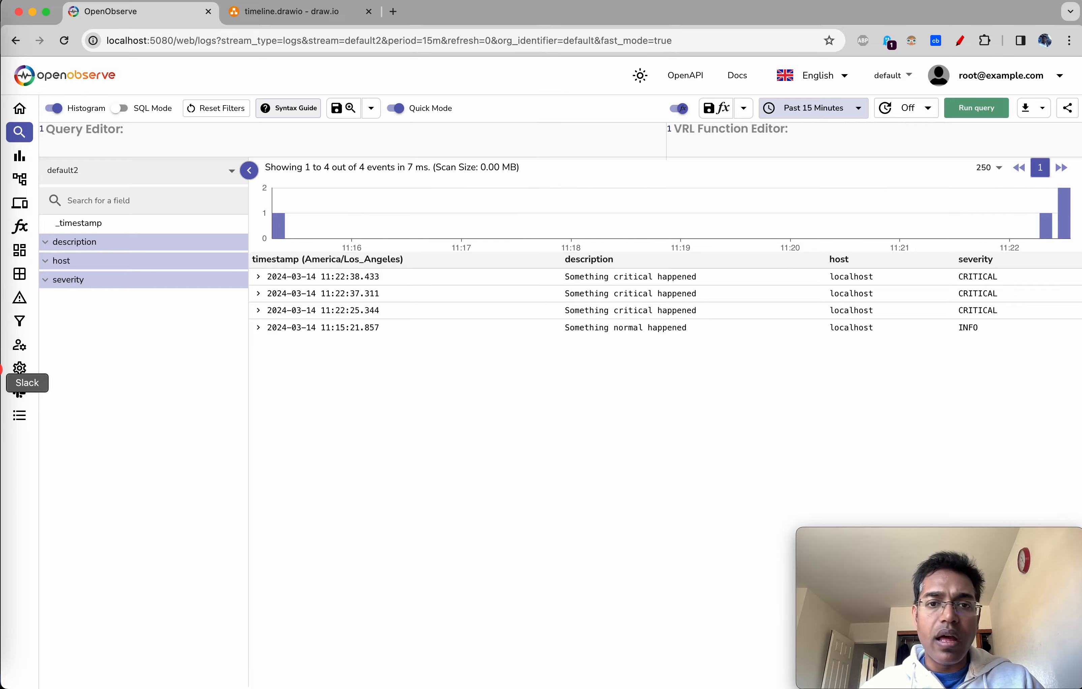
# Examine the newest alert message in Slack's general channel and compare it with the default2 log events in OpenObserve.
pyautogui.click(1, 382)
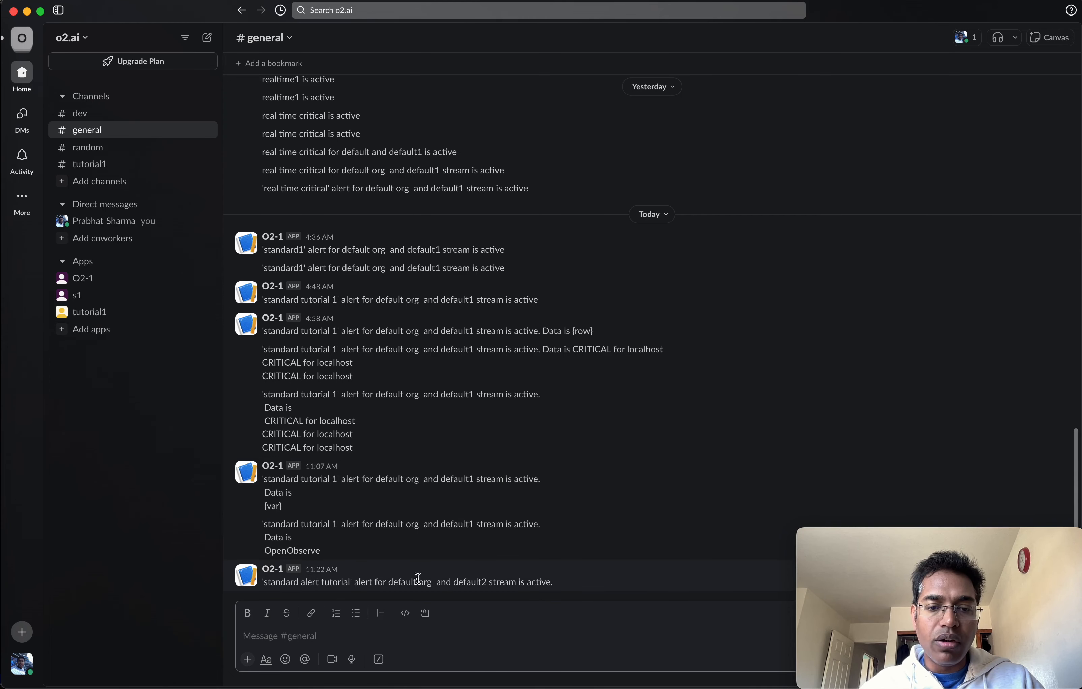
pyautogui.moveTo(464, 582); pyautogui.dragTo(266, 582)
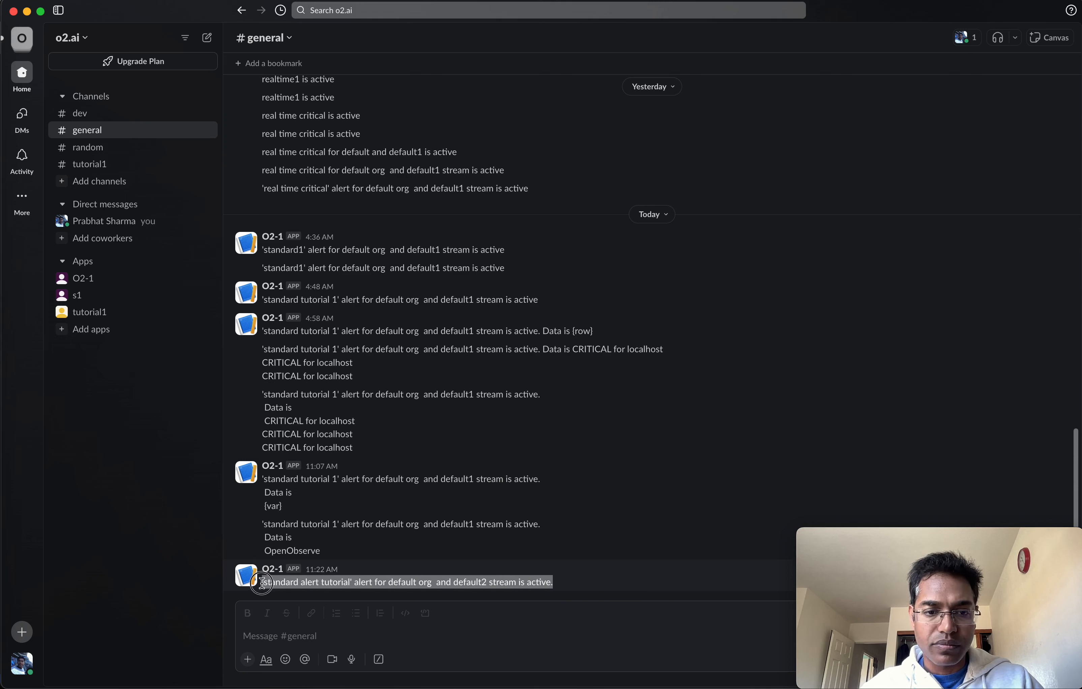
pyautogui.click(346, 592)
pyautogui.moveTo(263, 583); pyautogui.dragTo(581, 595)
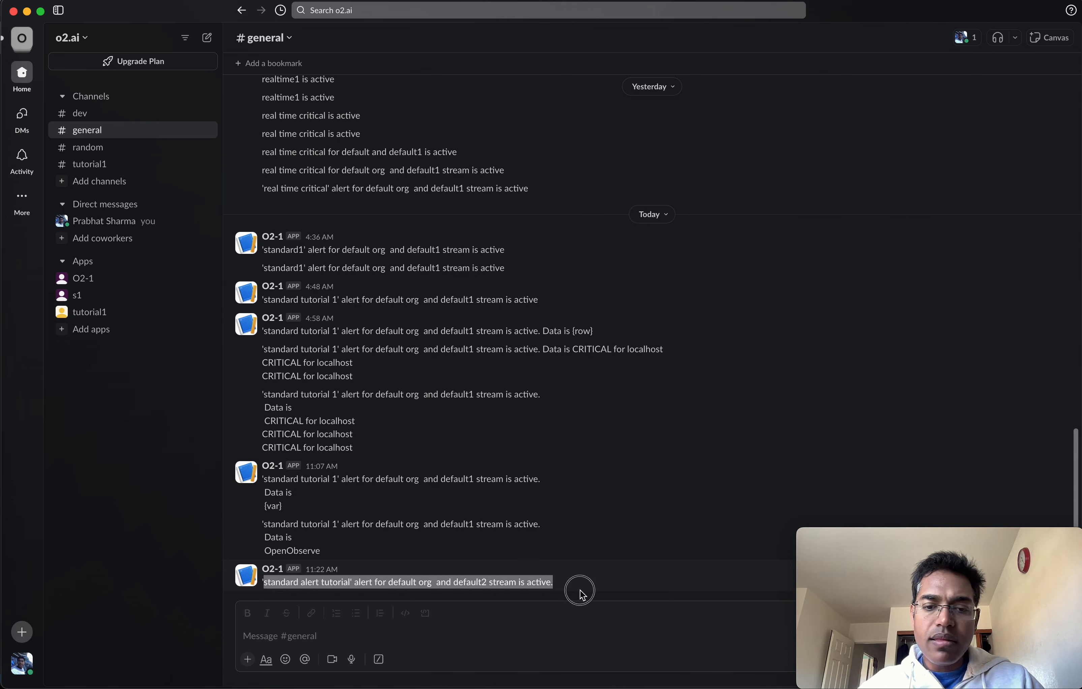
pyautogui.click(582, 591)
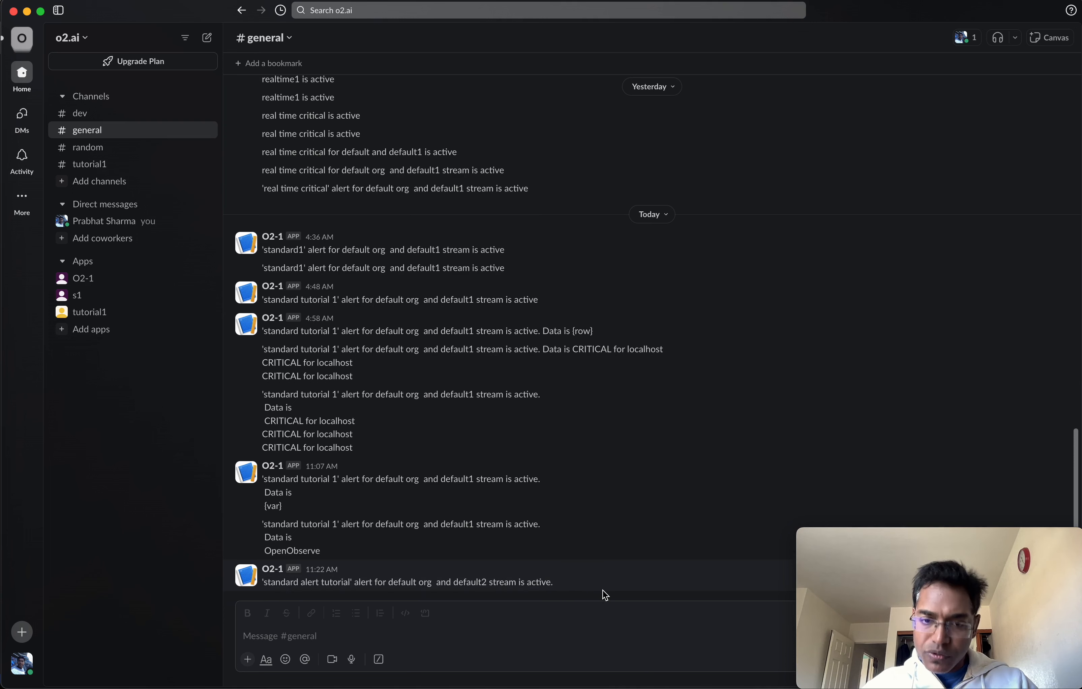
pyautogui.moveTo(598, 587); pyautogui.dragTo(262, 592)
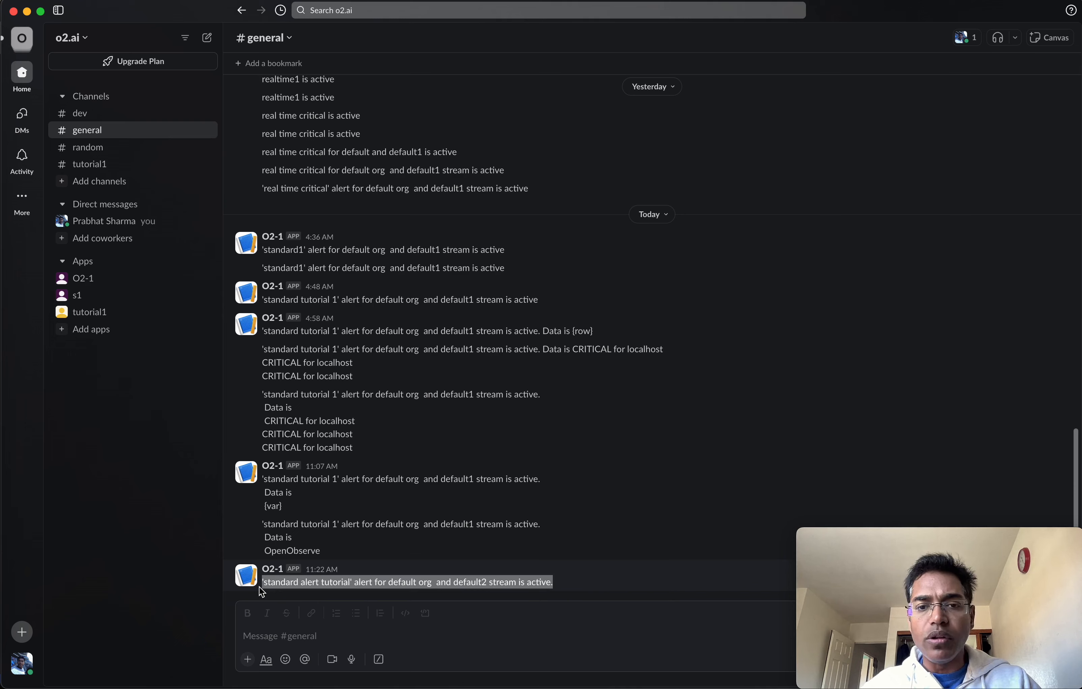
pyautogui.press('super+Tab')
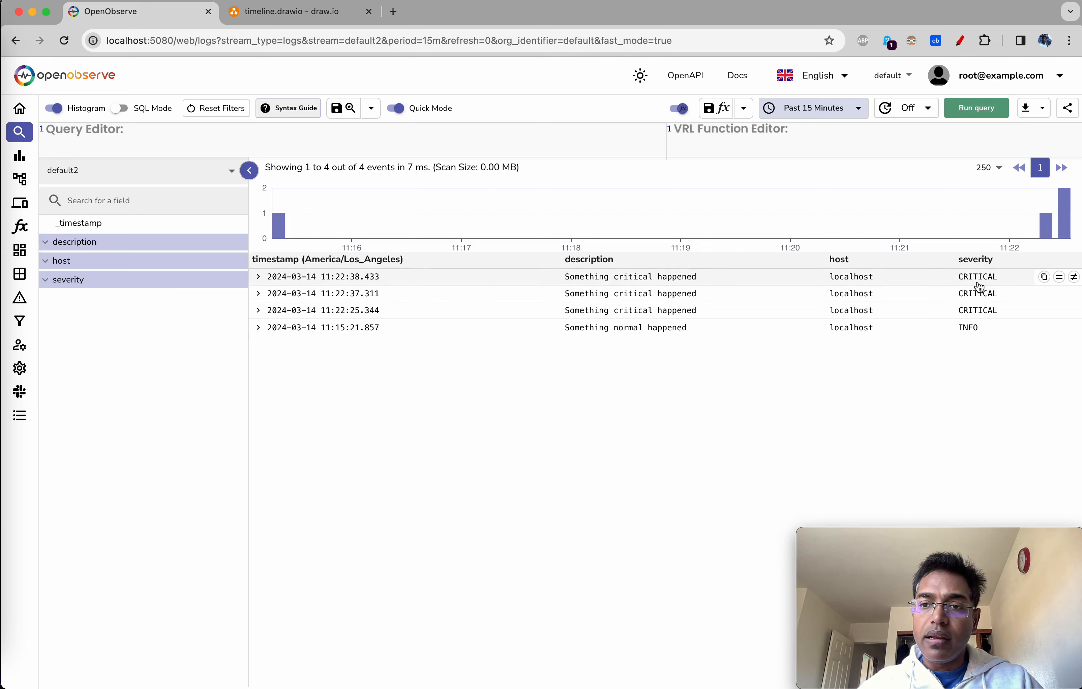
pyautogui.press('super+Tab')
pyautogui.press('super+Tab')
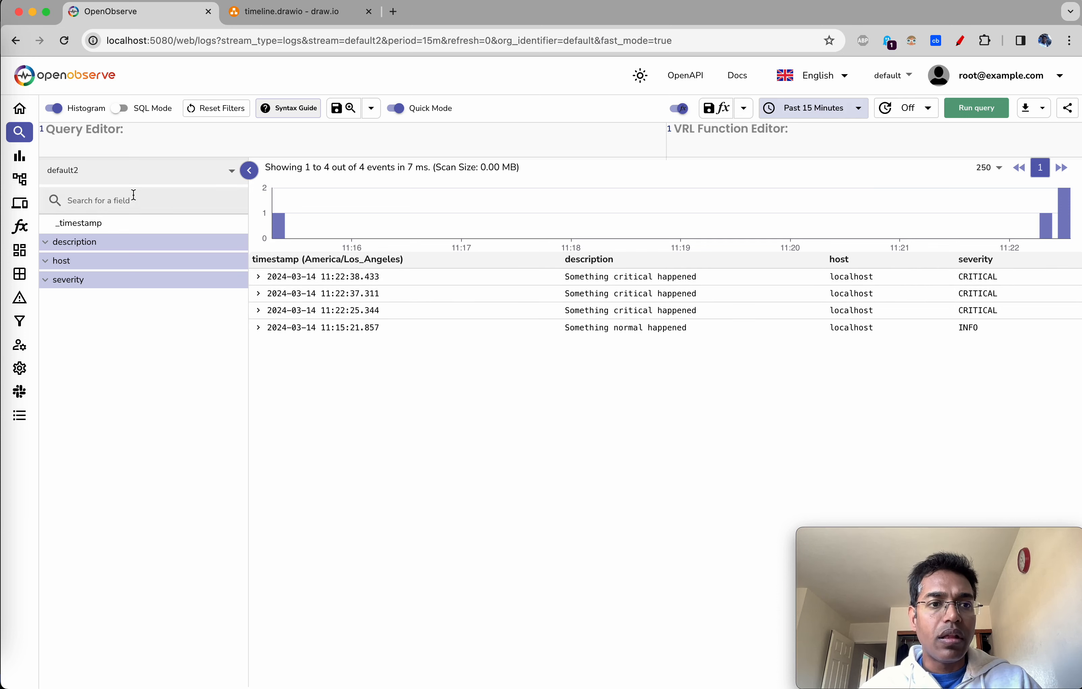
# Open the "standard alert tutorial" alert for editing.
pyautogui.moveTo(21, 273)
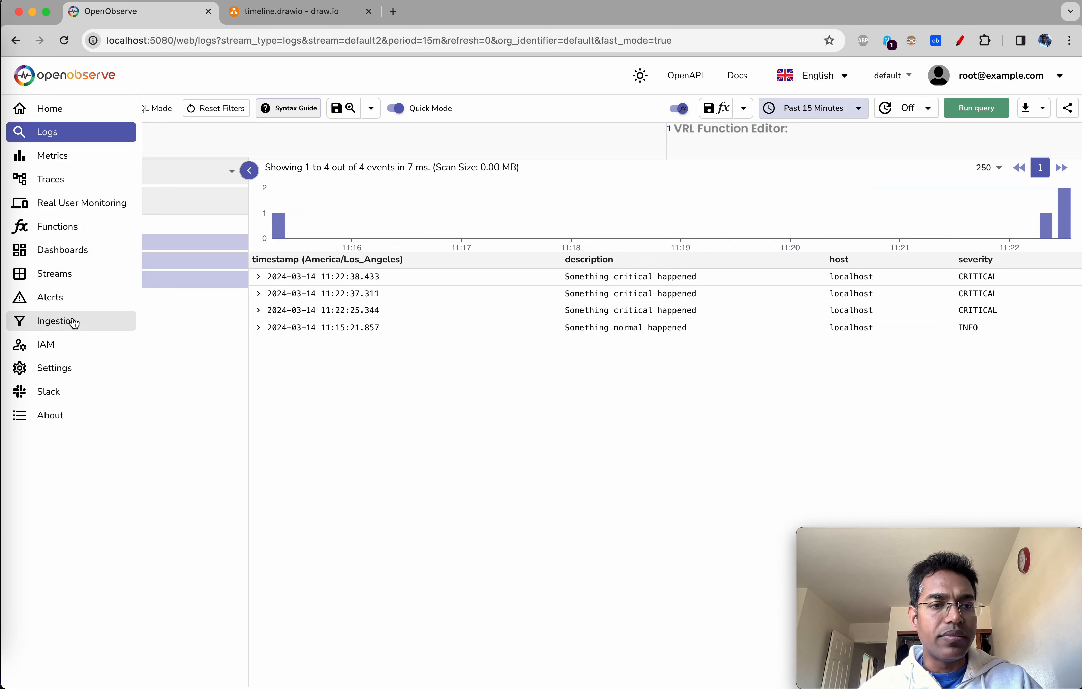
pyautogui.click(82, 298)
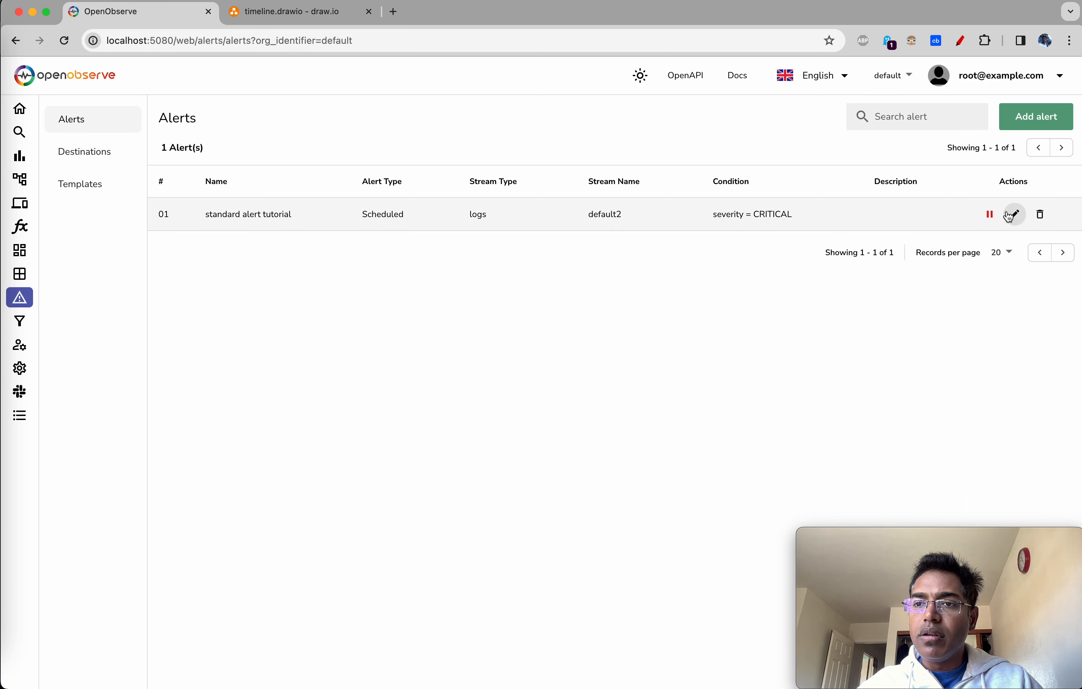
pyautogui.click(993, 215)
pyautogui.click(1013, 214)
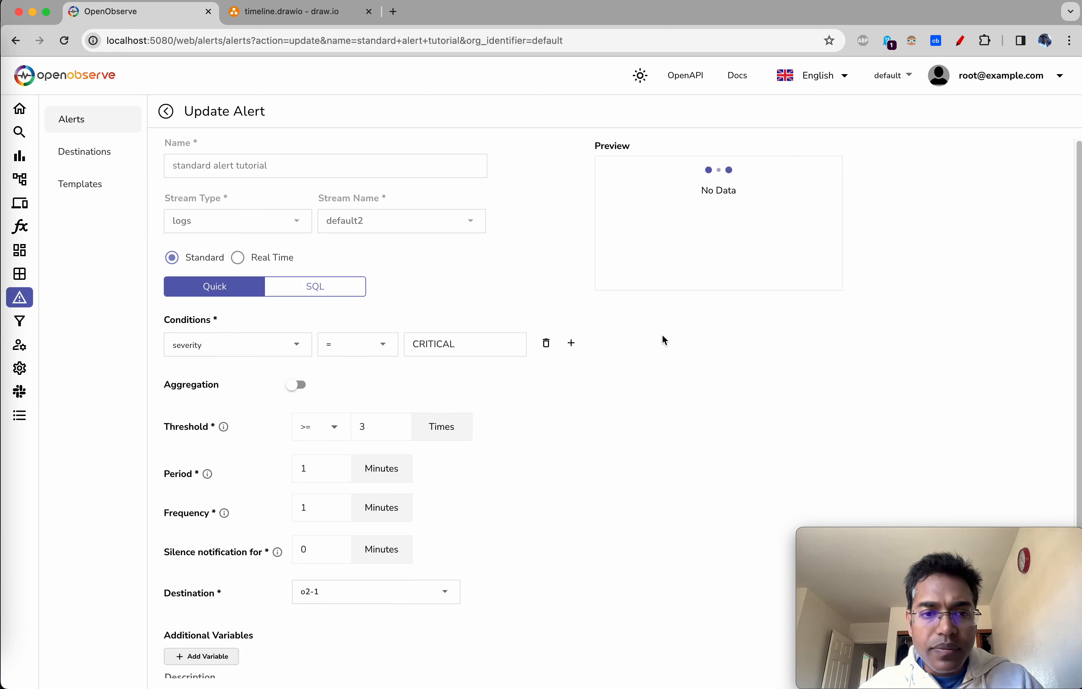
# Set the alert's row template to "severity: {severity}, host: {host}" and save the alert.
pyautogui.scroll(-3, 654, 458)
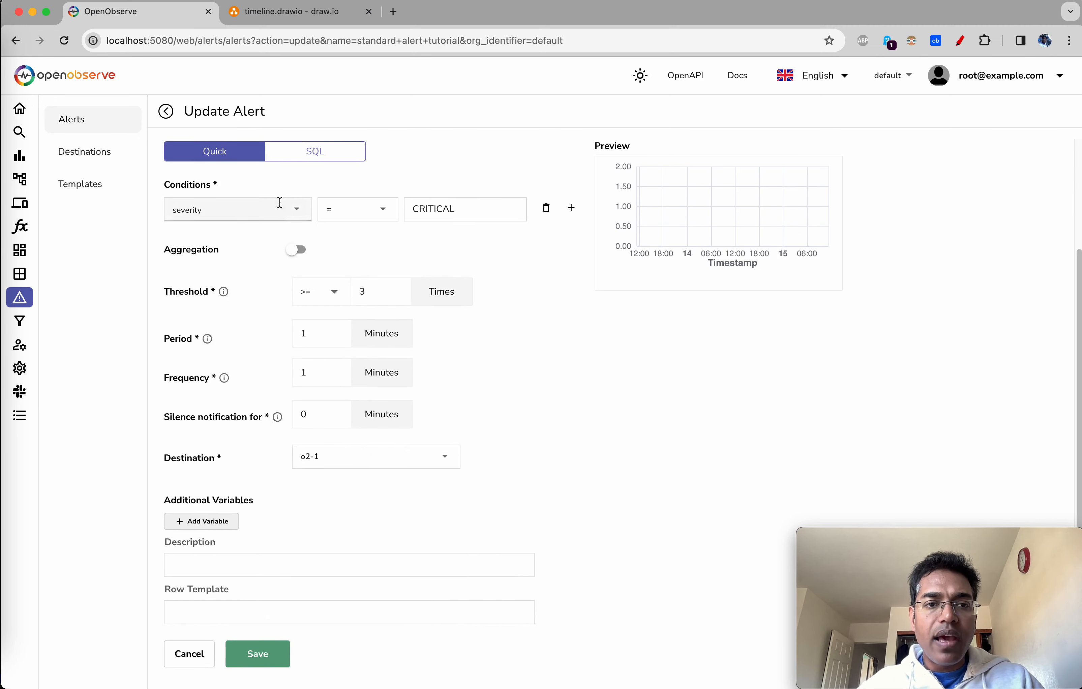
pyautogui.click(291, 209)
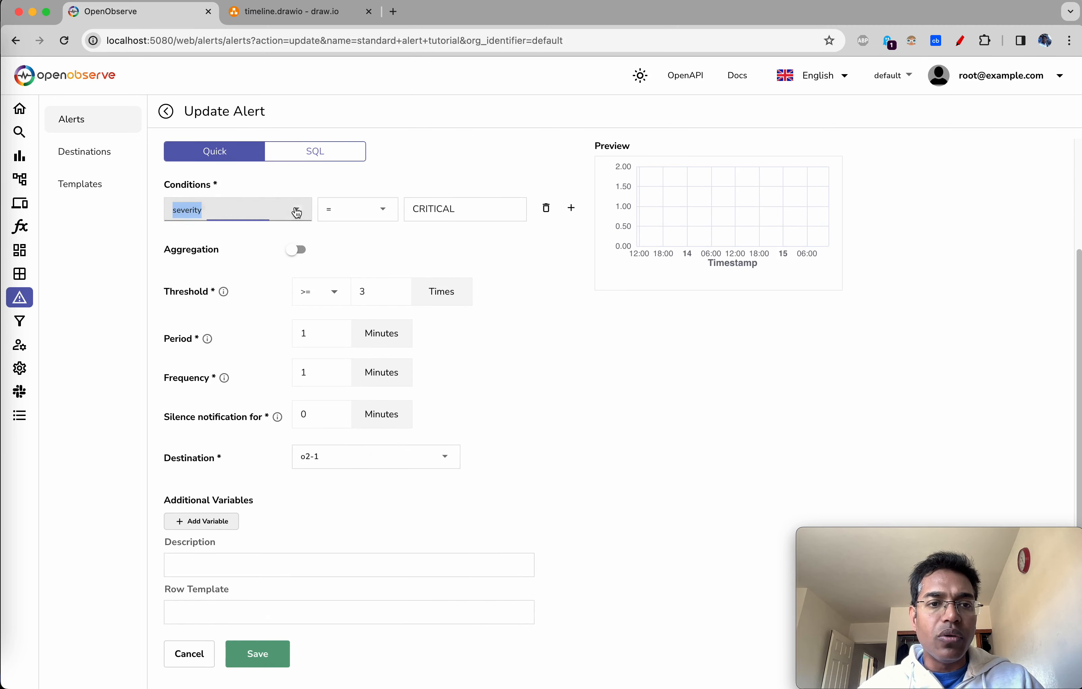
pyautogui.click(289, 611)
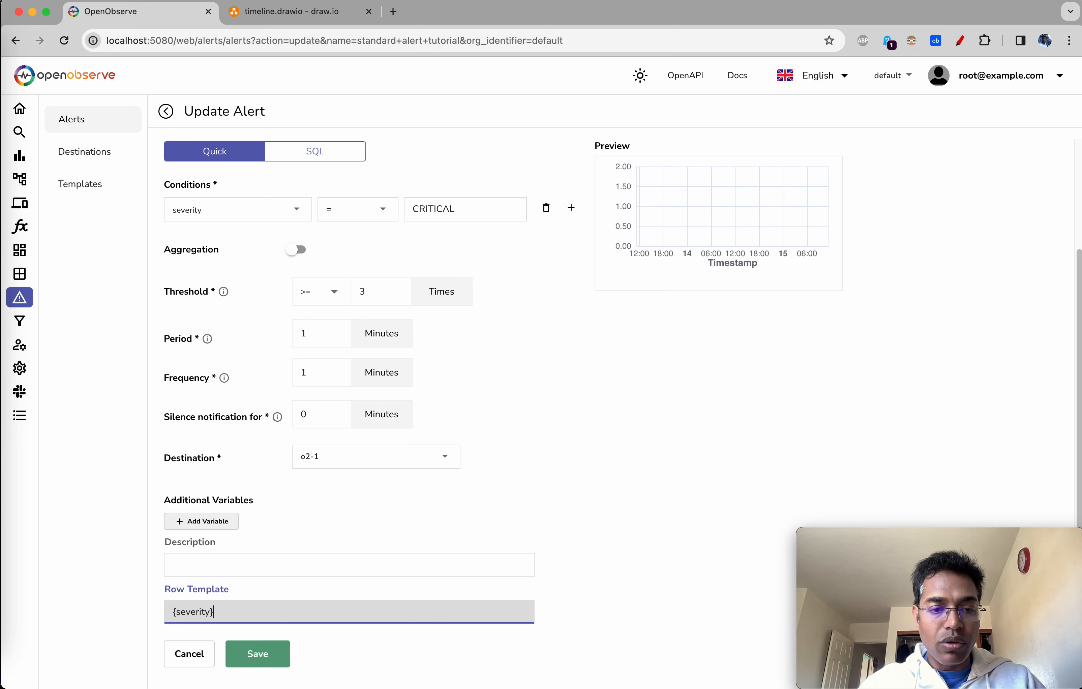
pyautogui.write('severity:')
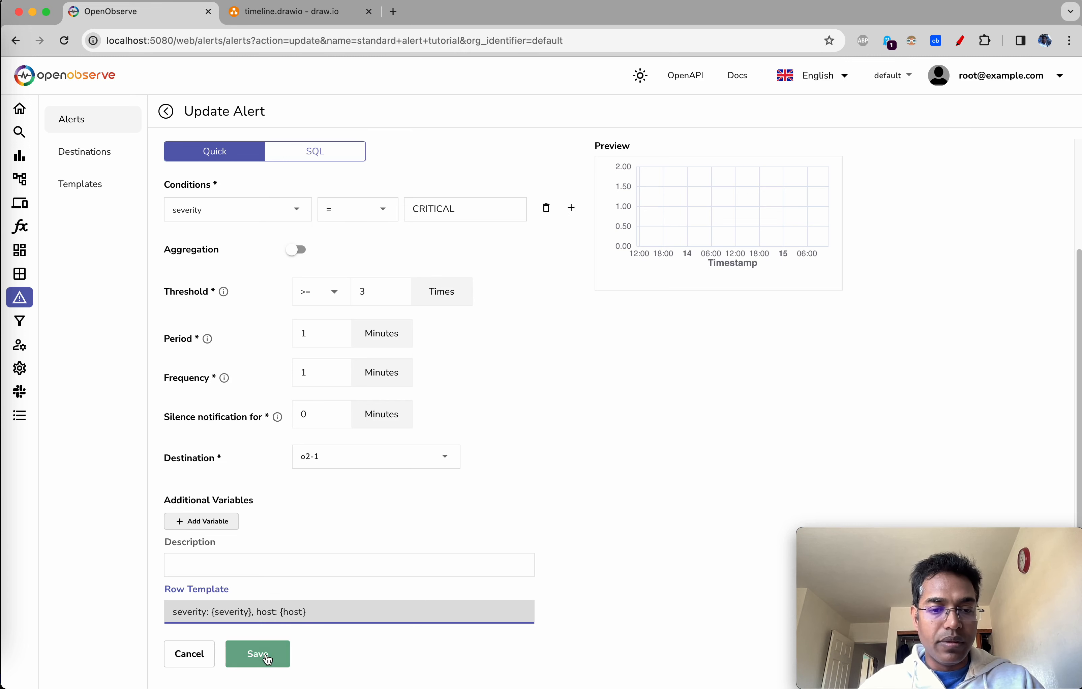
pyautogui.moveTo(188, 612); pyautogui.dragTo(353, 611)
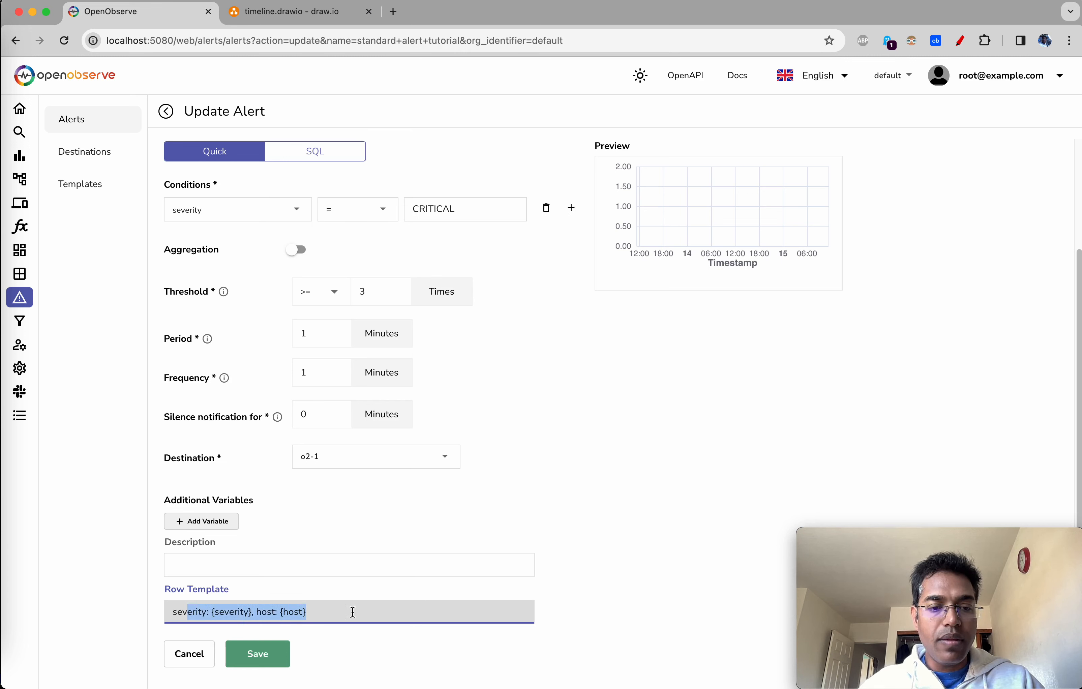
pyautogui.click(256, 664)
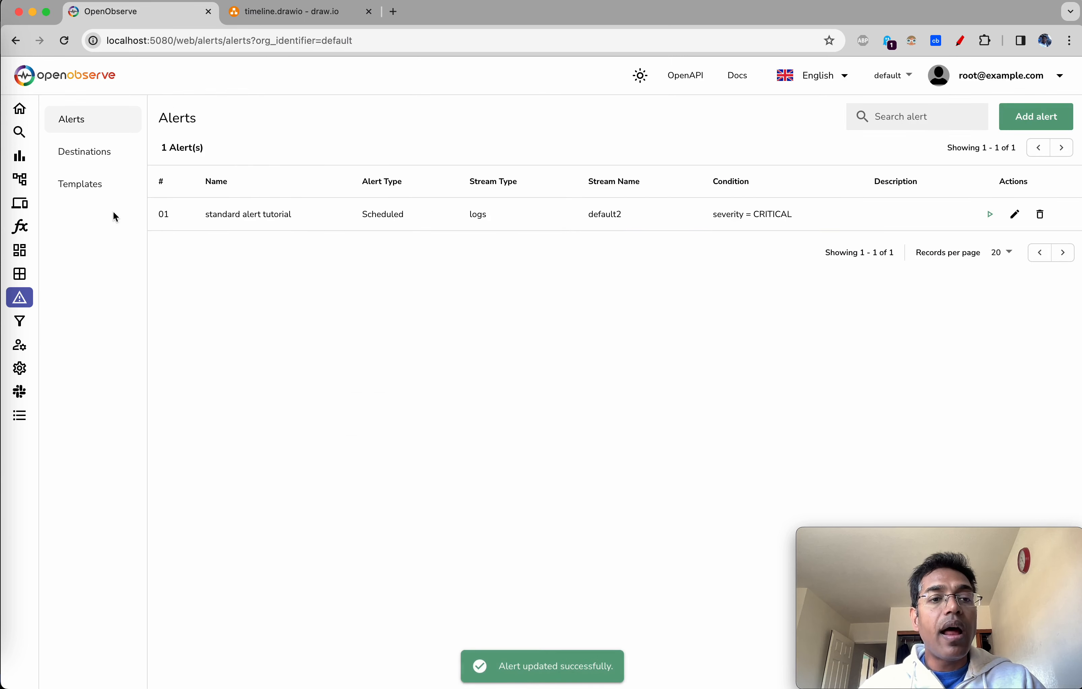
# Edit the slack1 template so its text ends with "\n {rows}" after "stream is active.", and save the template.
pyautogui.click(104, 183)
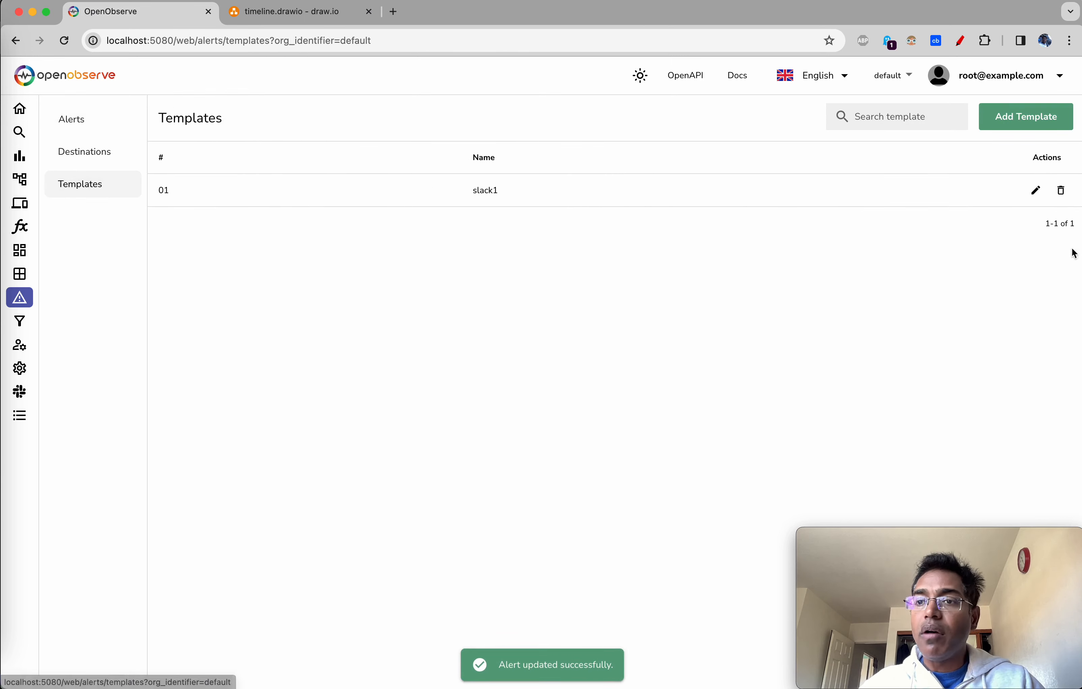
pyautogui.click(1033, 195)
pyautogui.click(648, 294)
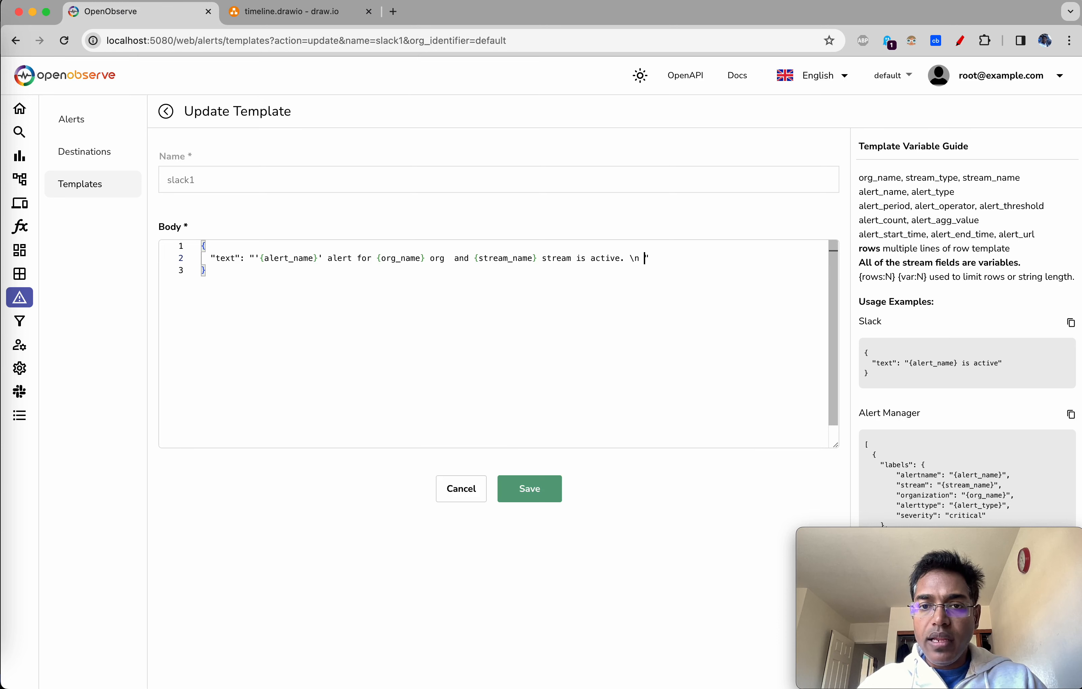
pyautogui.moveTo(890, 277); pyautogui.dragTo(871, 275)
pyautogui.click(871, 276)
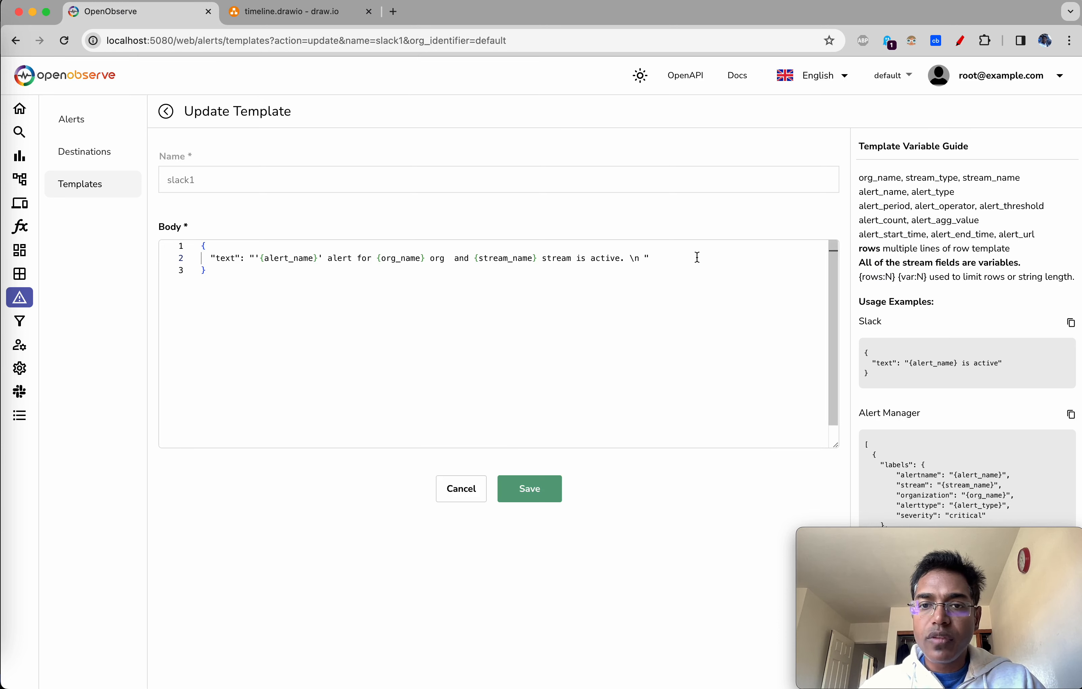
pyautogui.click(641, 258)
pyautogui.write('{ro')
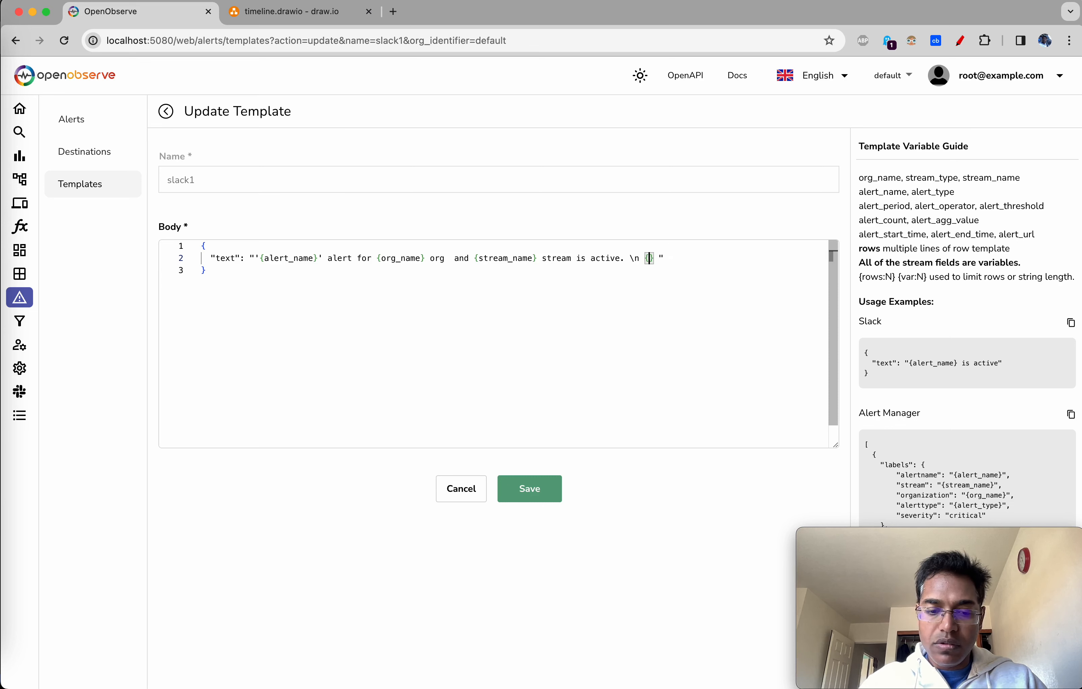
pyautogui.write('ws')
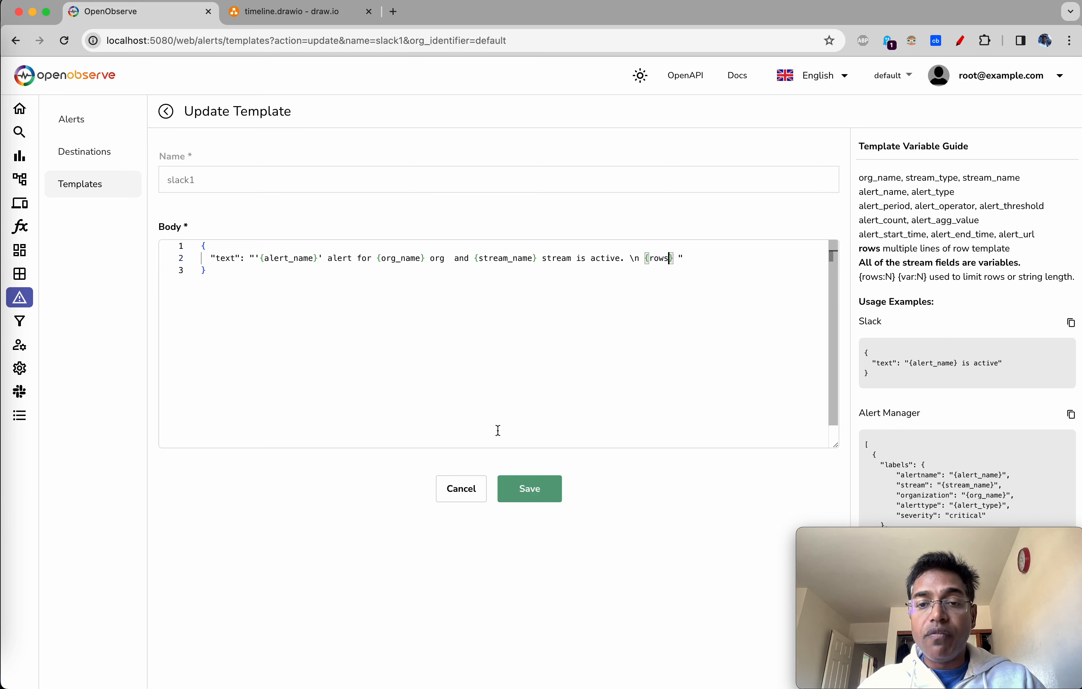
pyautogui.click(609, 294)
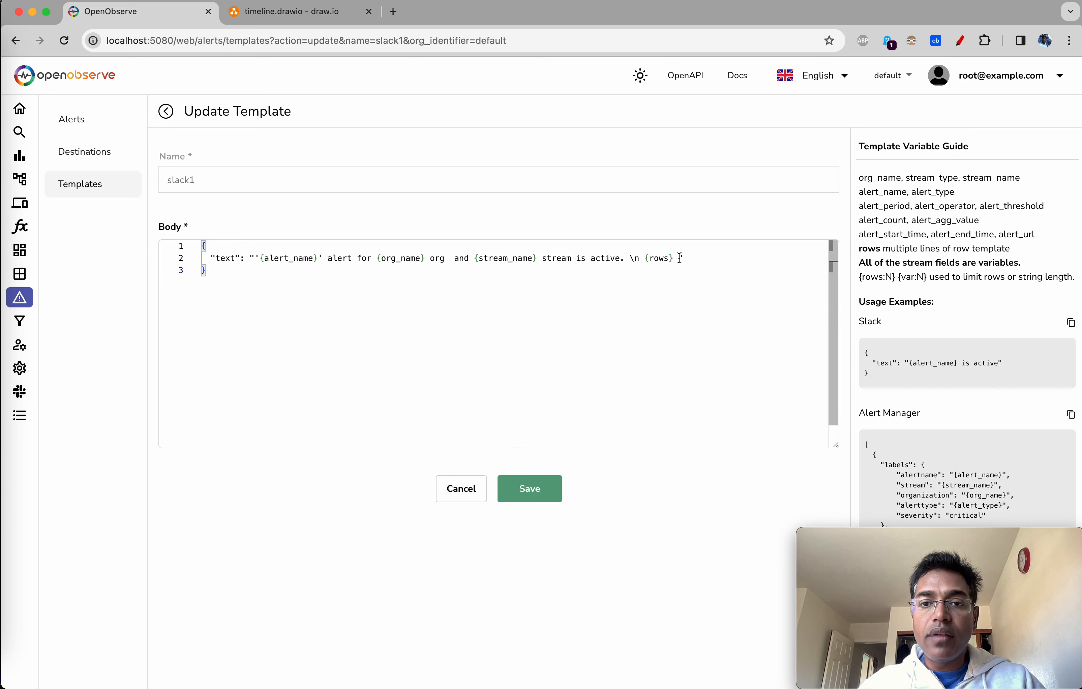
pyautogui.moveTo(679, 258); pyautogui.dragTo(643, 258)
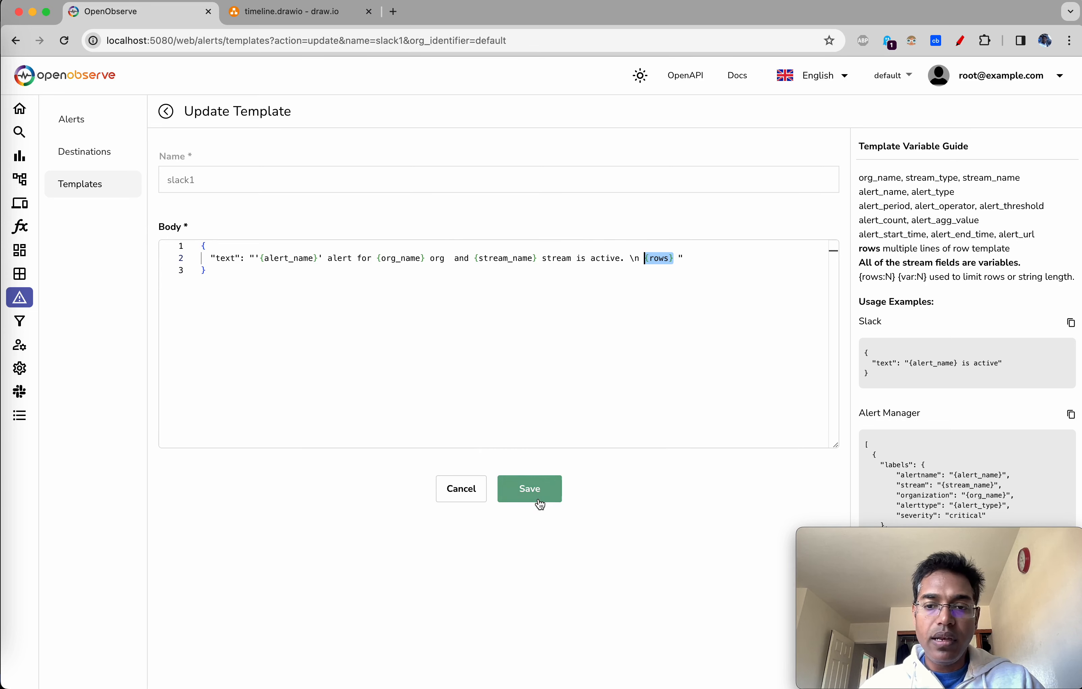
pyautogui.click(541, 489)
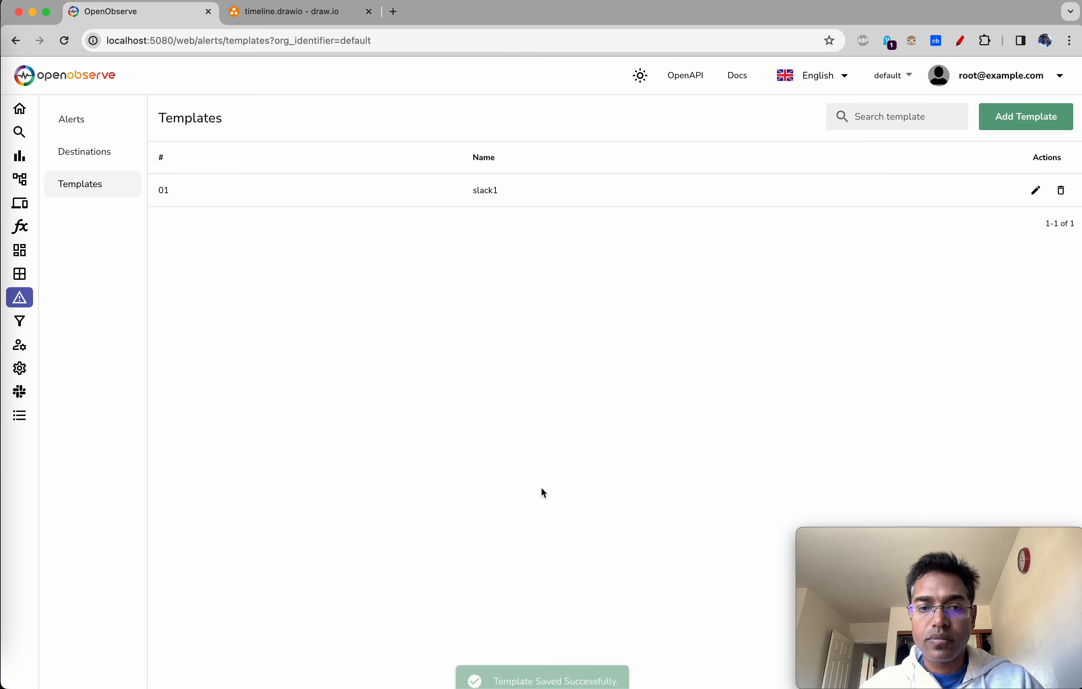
# Start the paused "standard alert tutorial" alert and switch to Visual Studio Code.
pyautogui.click(97, 122)
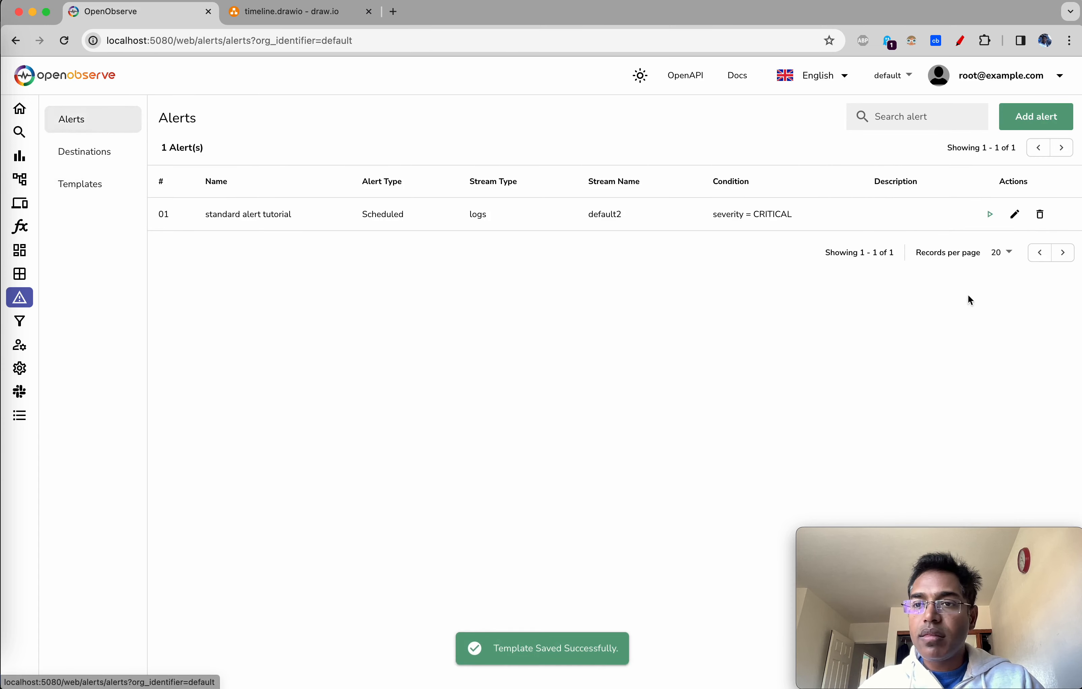
pyautogui.click(991, 217)
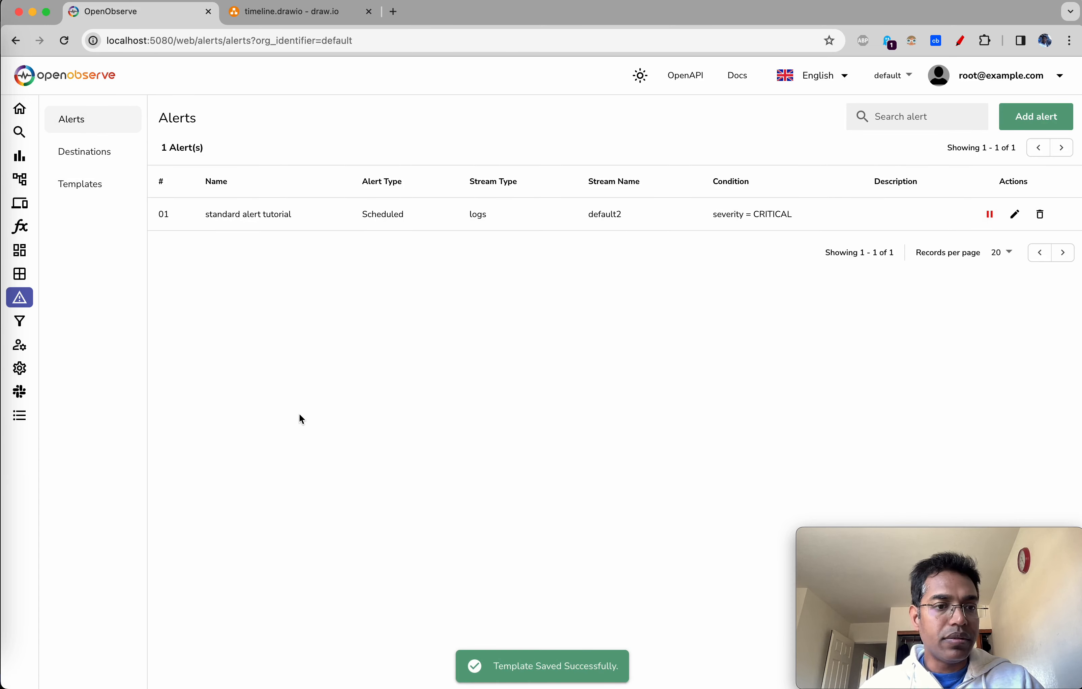
pyautogui.press('super+Tab')
pyautogui.press('super+Tab')
pyautogui.press('super+Tab')
pyautogui.press('super+Tab')
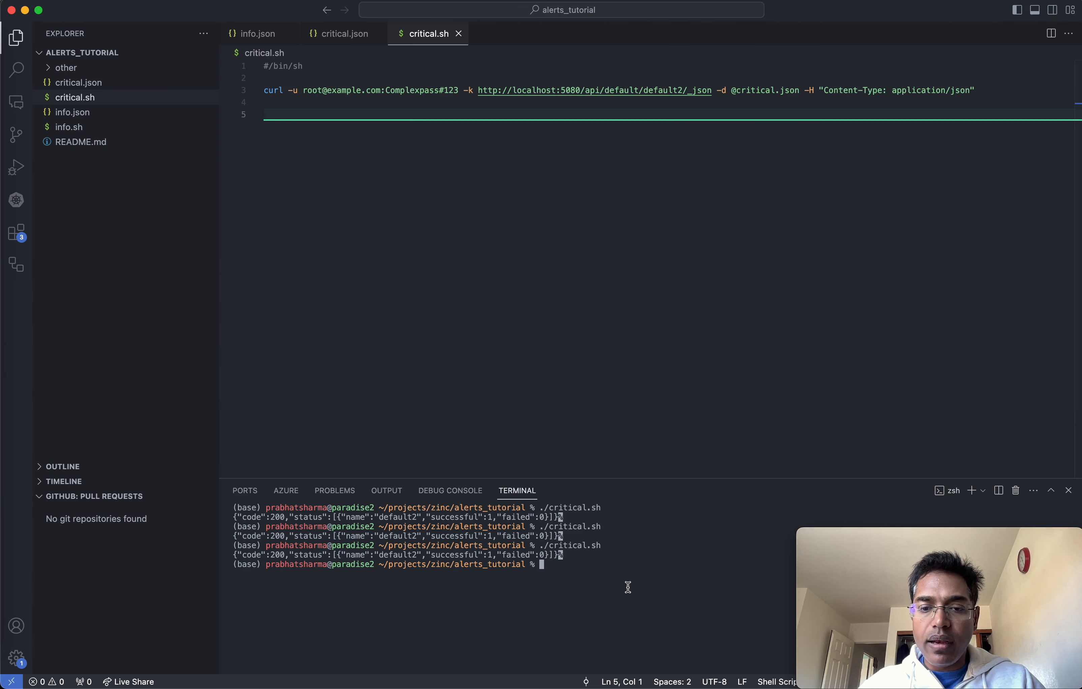
# Clear the terminal and run ./critical.sh four times to send CRITICAL events to default2.
pyautogui.press('super+k')
pyautogui.press('Up')
pyautogui.press('Return')
pyautogui.press('Up')
pyautogui.press('Return')
pyautogui.press('Up')
pyautogui.press('Return')
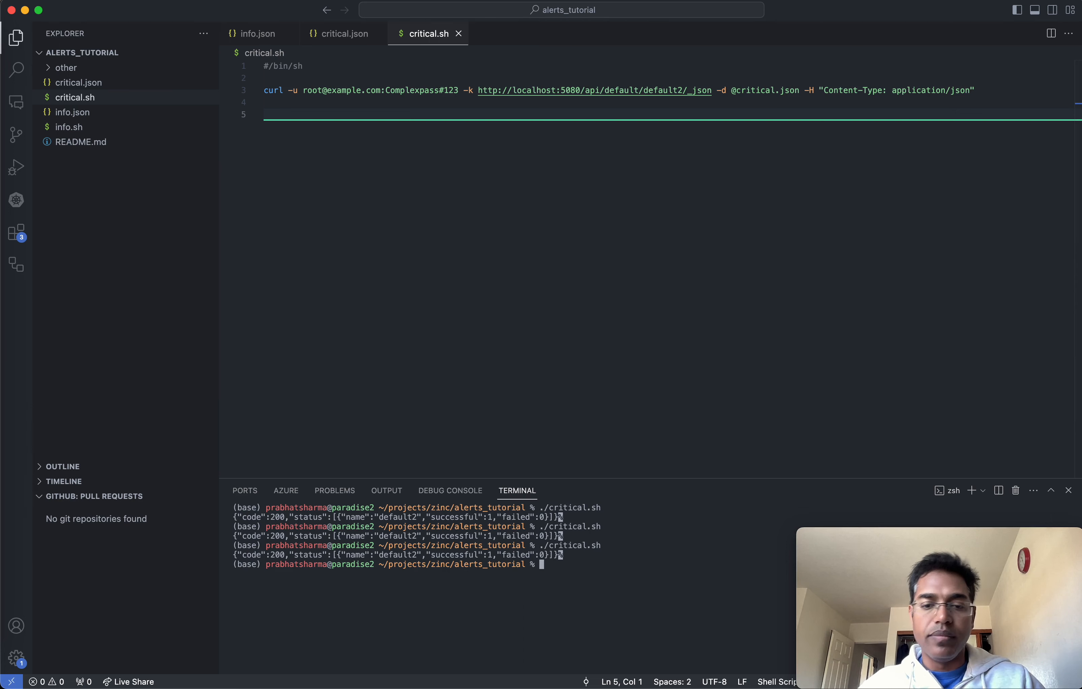
pyautogui.press('Up')
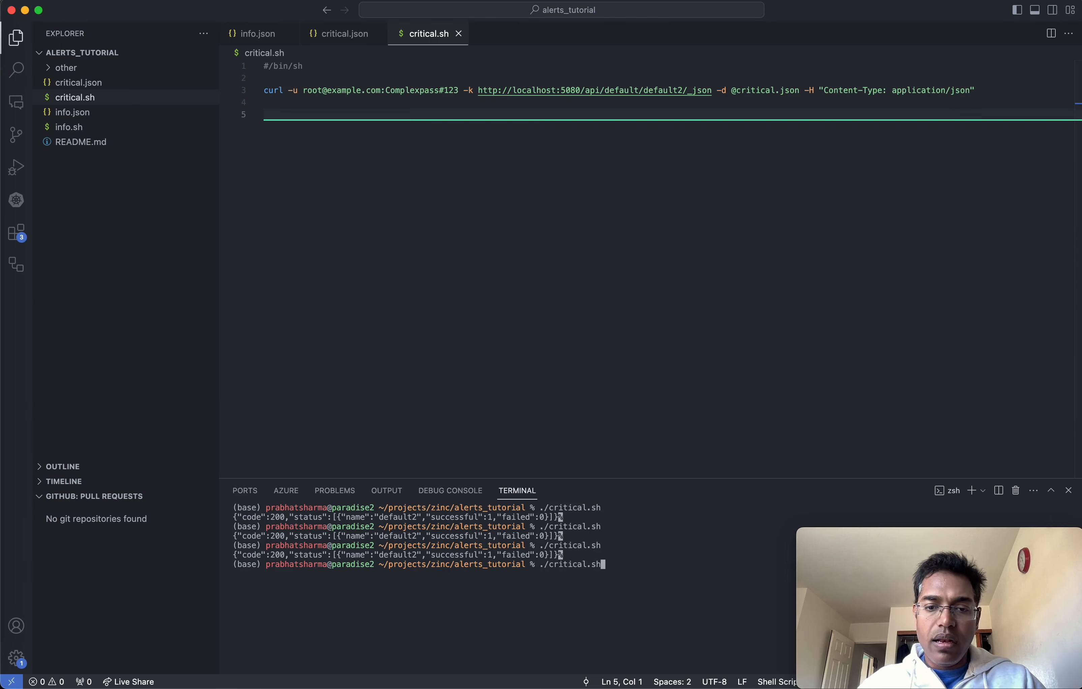
pyautogui.press('Return')
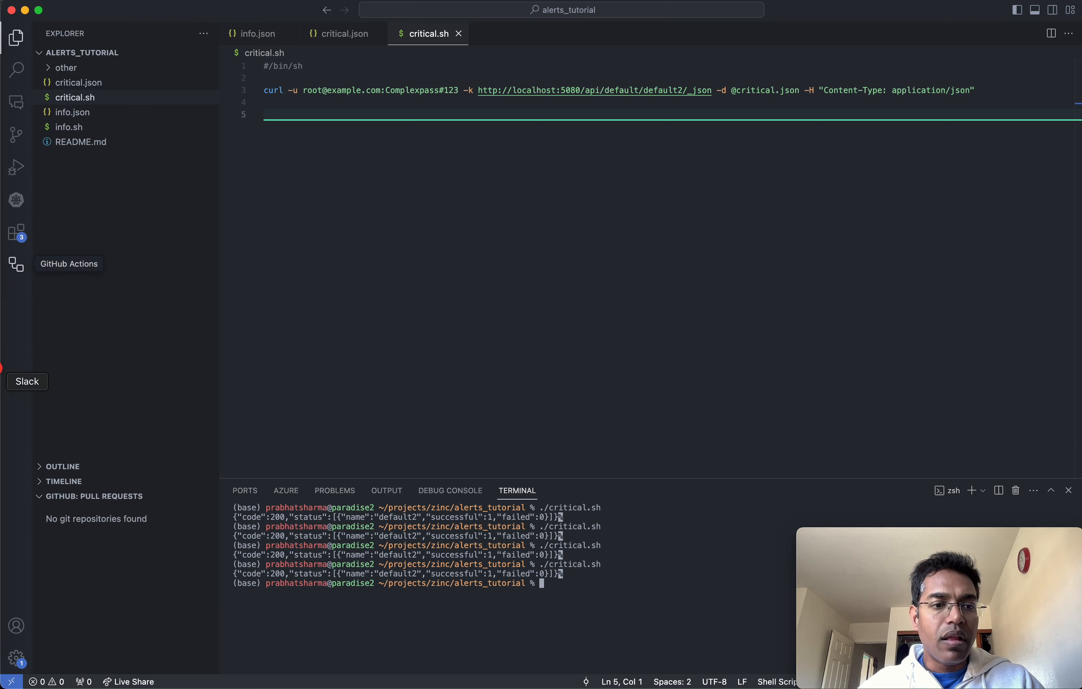
# Switch to Slack and examine the newest alert message in the general channel, including its severity and host rows.
pyautogui.click(2, 380)
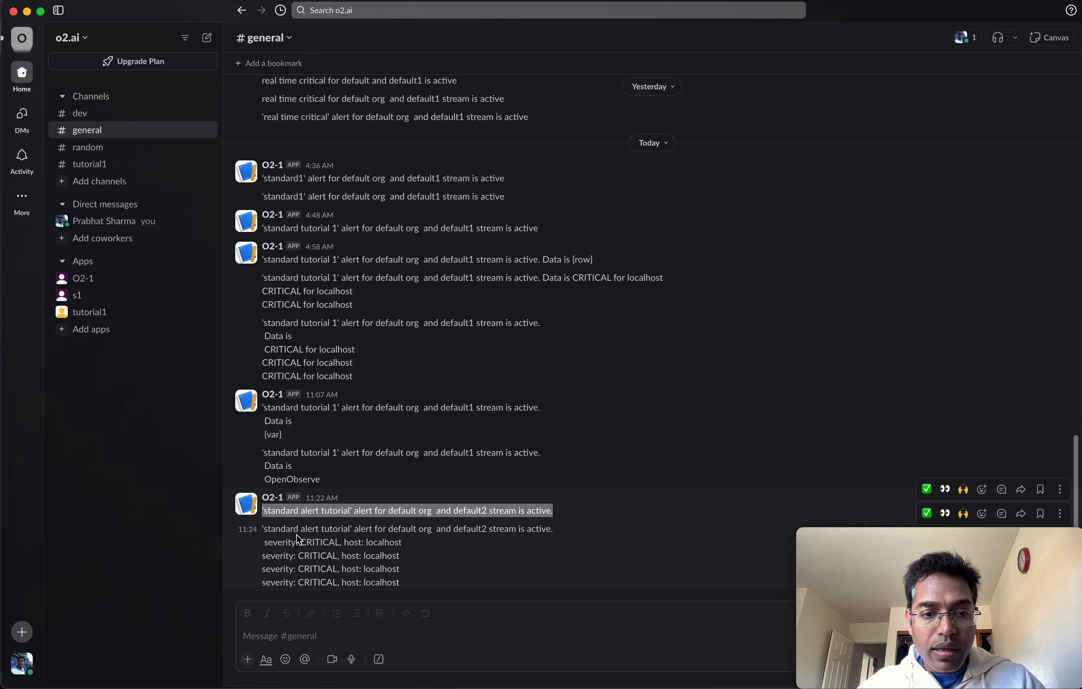
pyautogui.moveTo(267, 530); pyautogui.dragTo(435, 531)
pyautogui.click(475, 544)
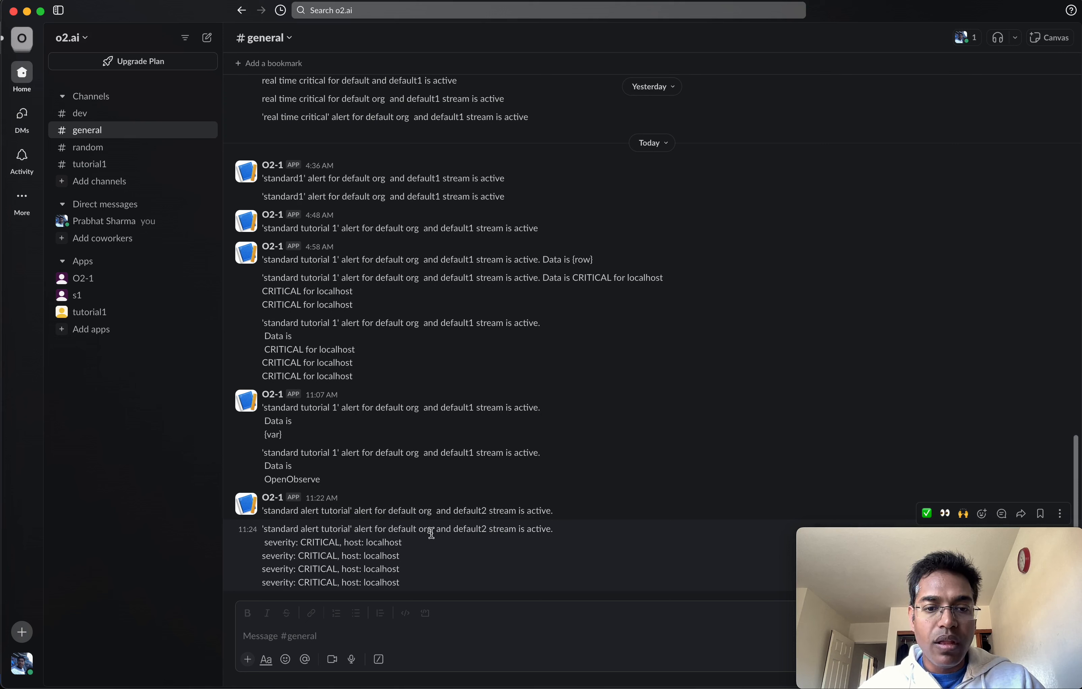
pyautogui.moveTo(412, 530); pyautogui.dragTo(557, 533)
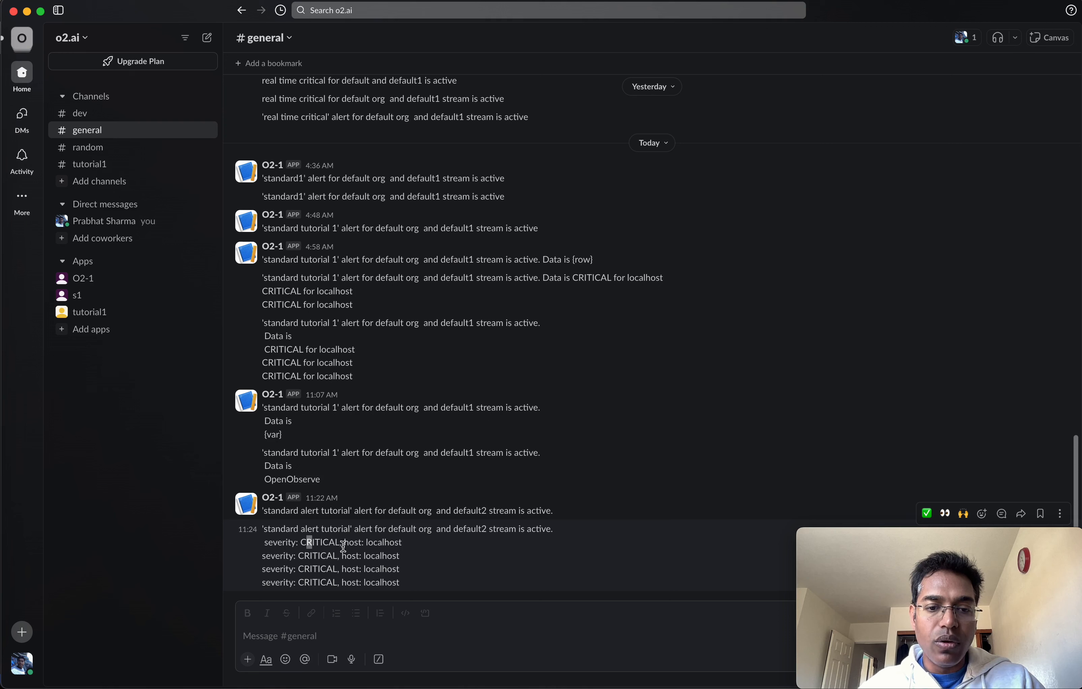
pyautogui.moveTo(334, 544); pyautogui.dragTo(433, 545)
pyautogui.click(268, 557)
pyautogui.moveTo(268, 557)
pyautogui.mouseDown()
pyautogui.moveTo(414, 583)
pyautogui.moveTo(283, 542)
pyautogui.moveTo(268, 553)
pyautogui.mouseUp()
pyautogui.click(268, 553)
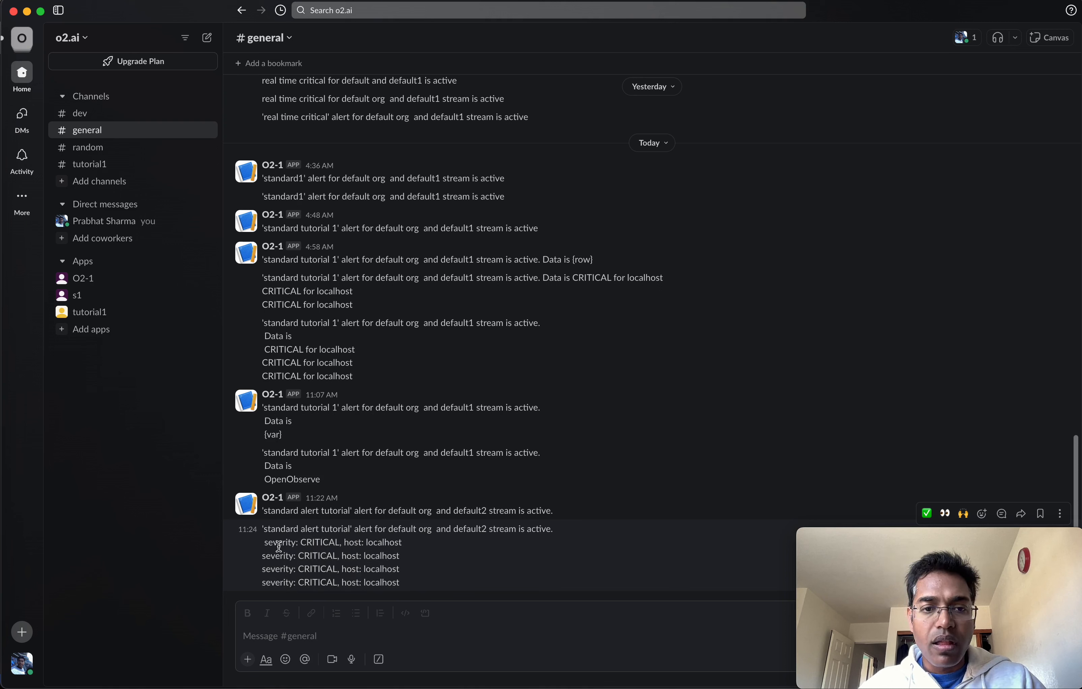
pyautogui.moveTo(377, 587); pyautogui.dragTo(265, 553)
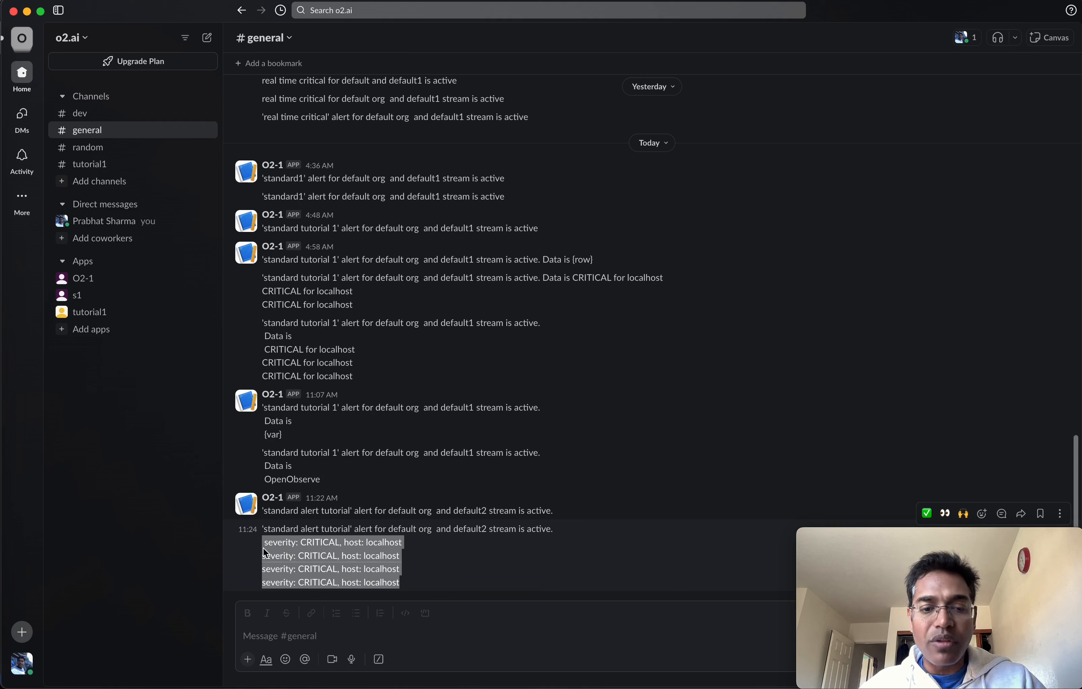
# Return to OpenObserve in the browser, change {rows} to {rows:5} in the slack1 template body, and save it.
pyautogui.press('super+Tab')
pyautogui.press('super+Tab')
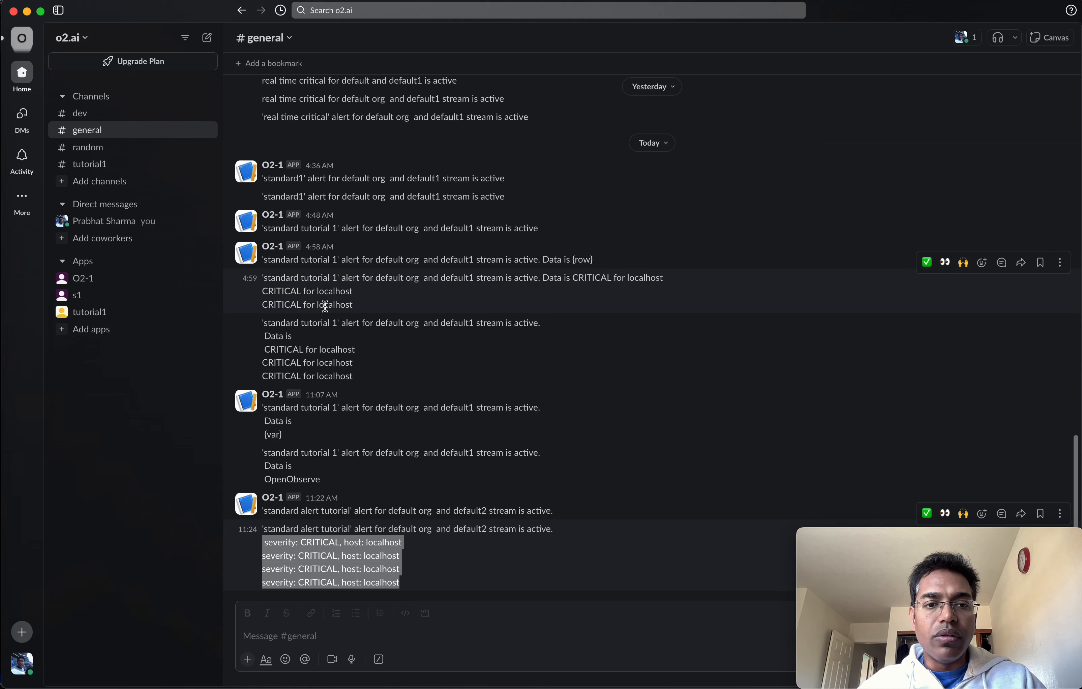
pyautogui.press('super+Tab')
pyautogui.press('super+Tab')
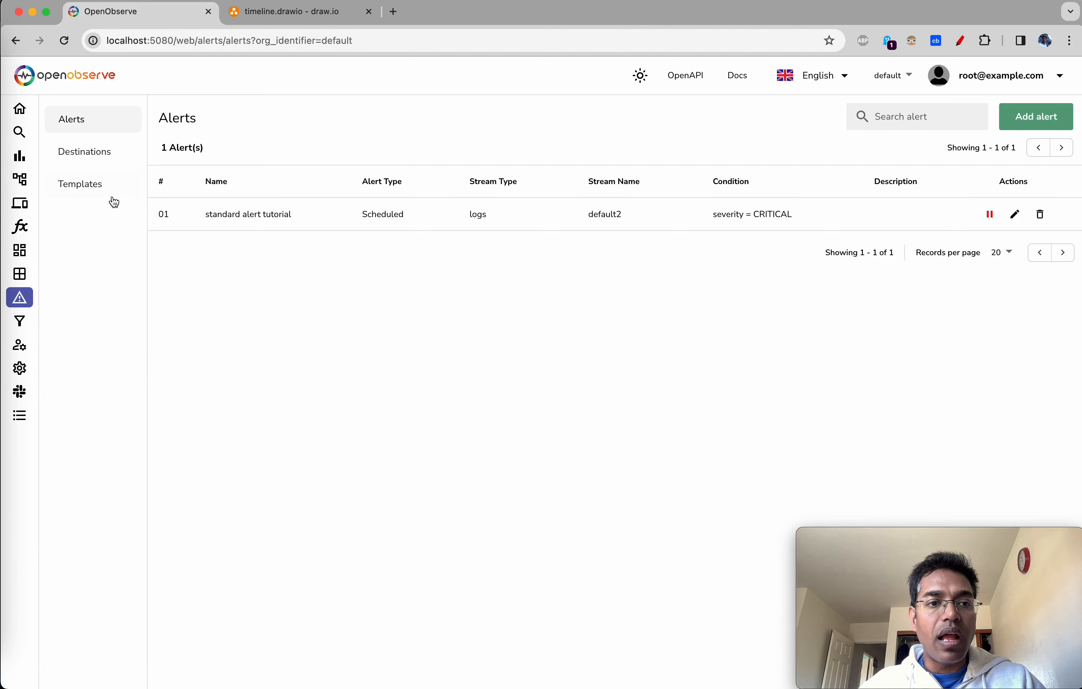
pyautogui.click(123, 189)
pyautogui.click(1036, 190)
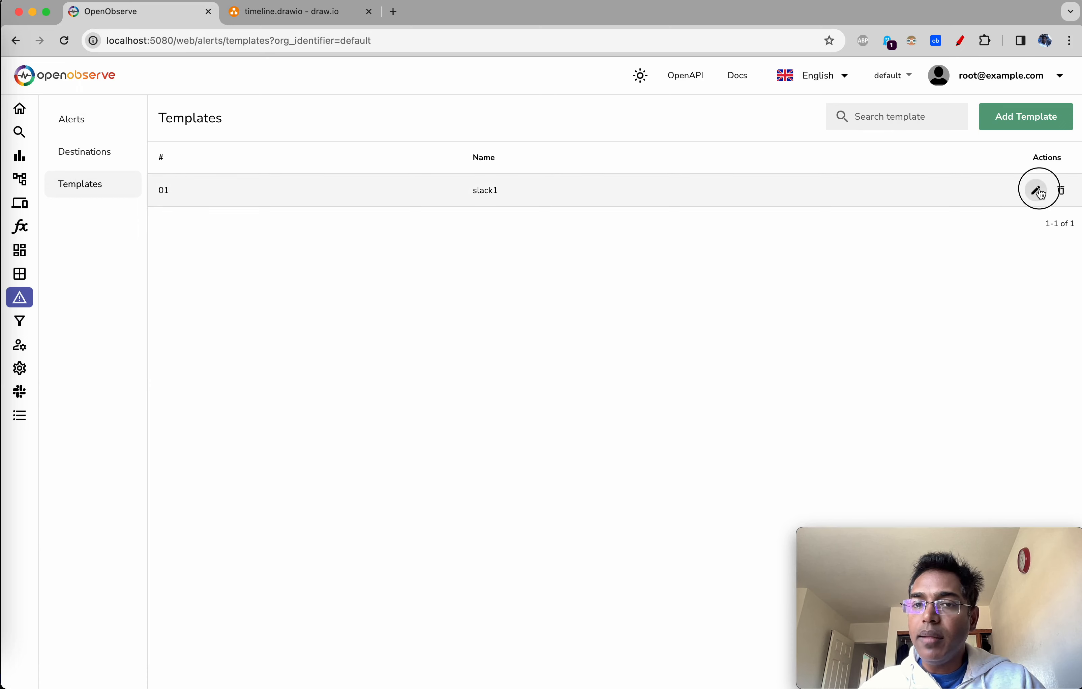
pyautogui.click(670, 258)
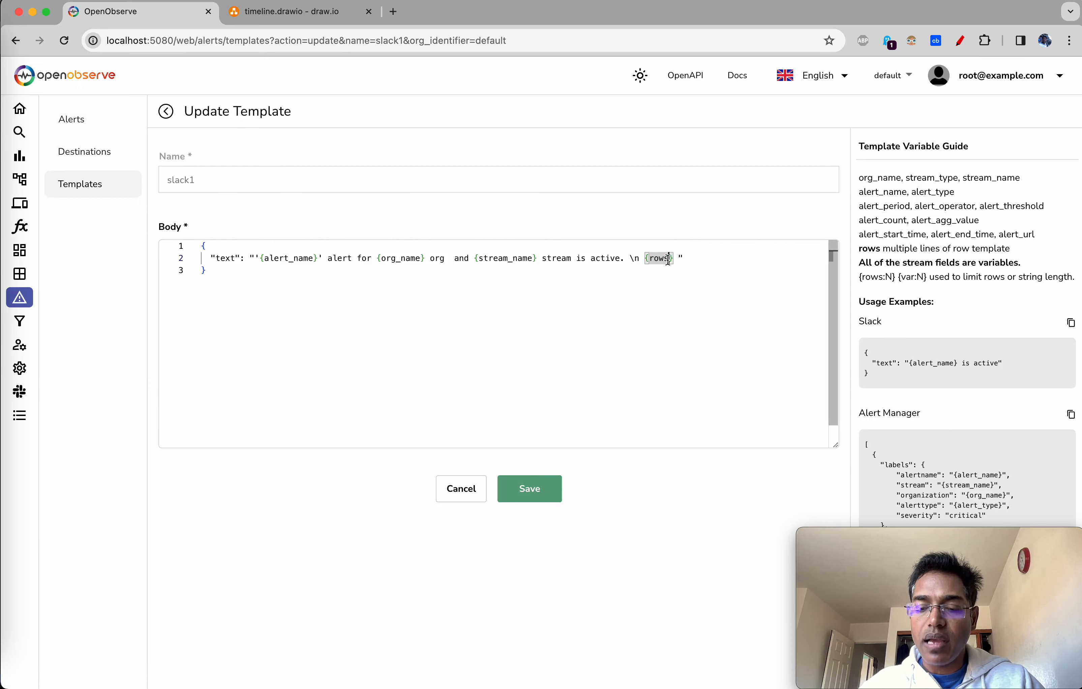
pyautogui.write(':5')
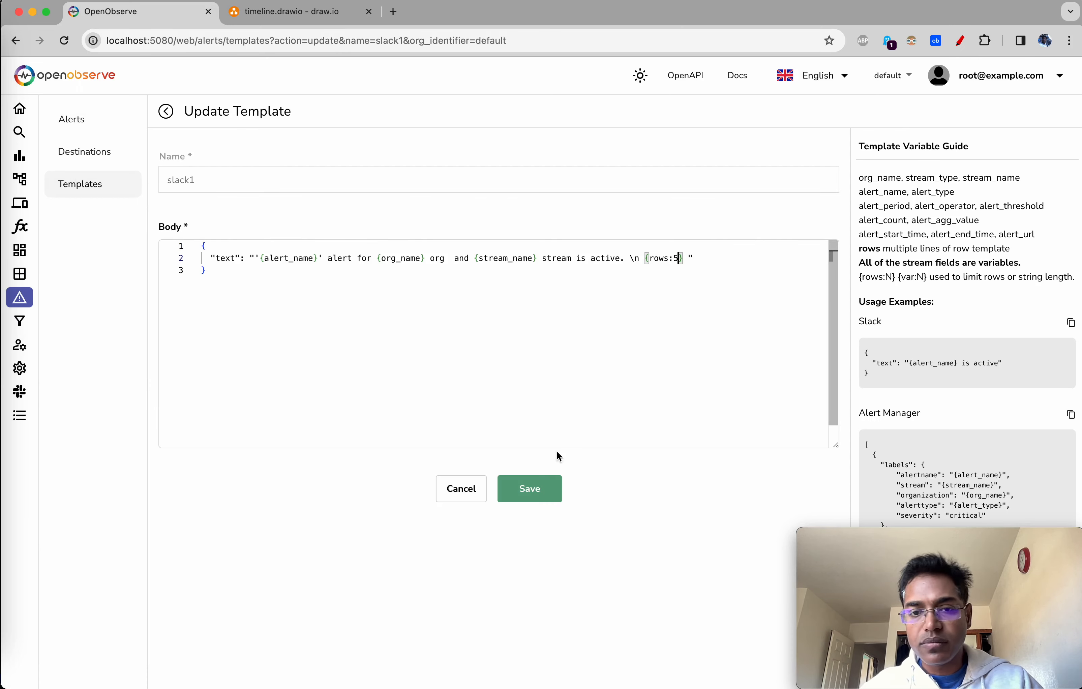
pyautogui.click(534, 495)
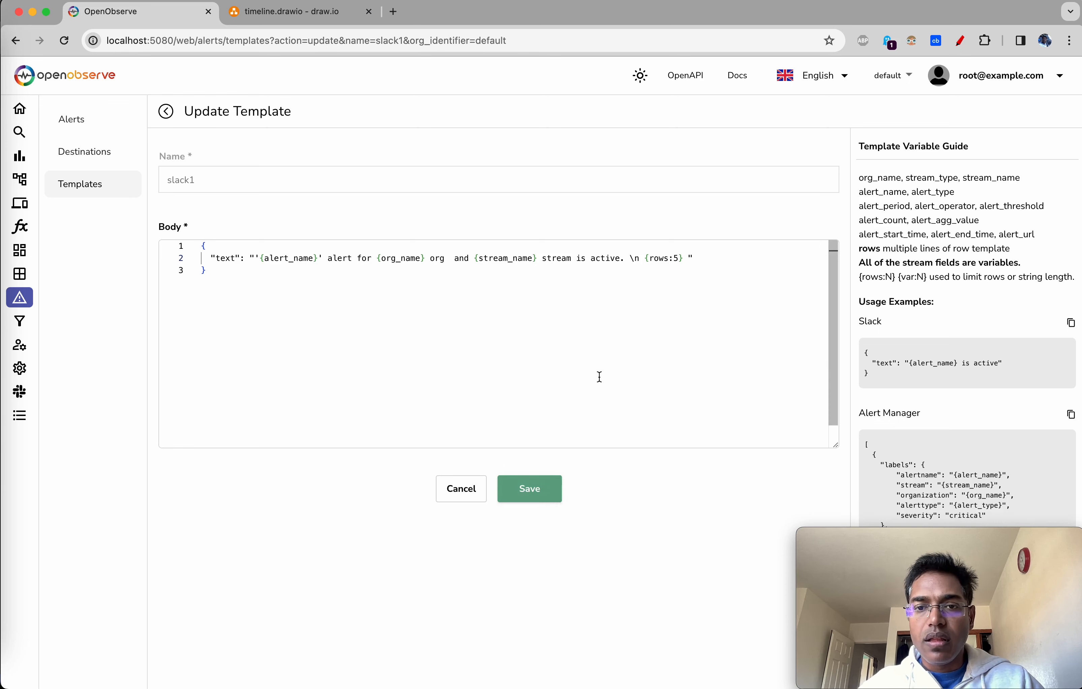
pyautogui.click(538, 490)
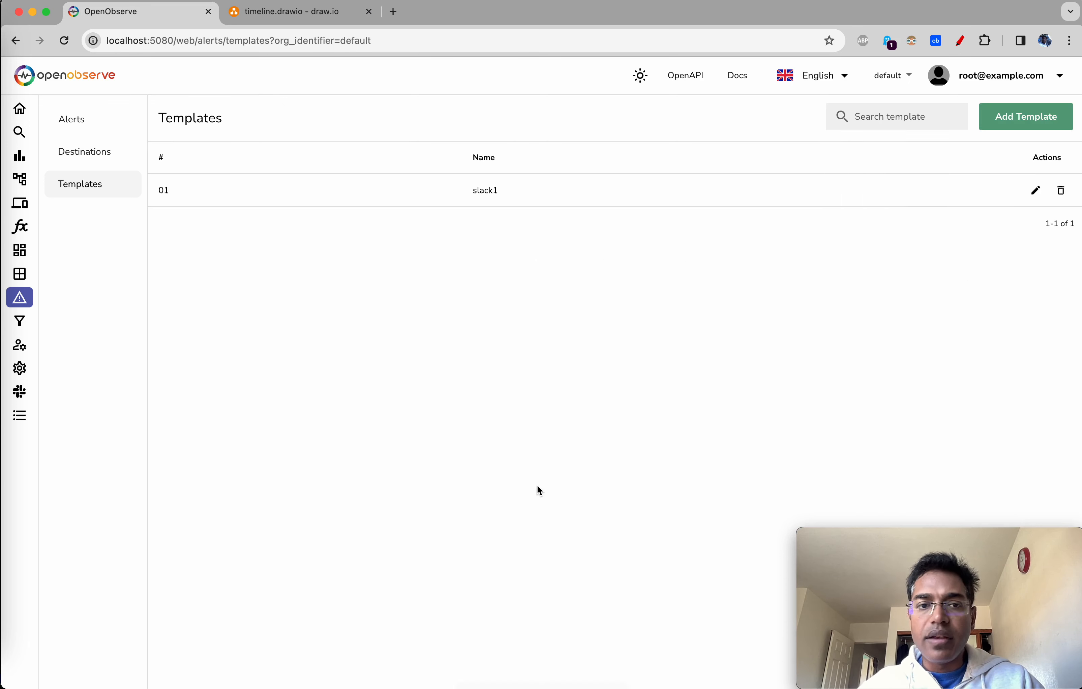
# Open the "standard alert tutorial" alert for editing and go to its additional variables and row template settings.
pyautogui.click(102, 132)
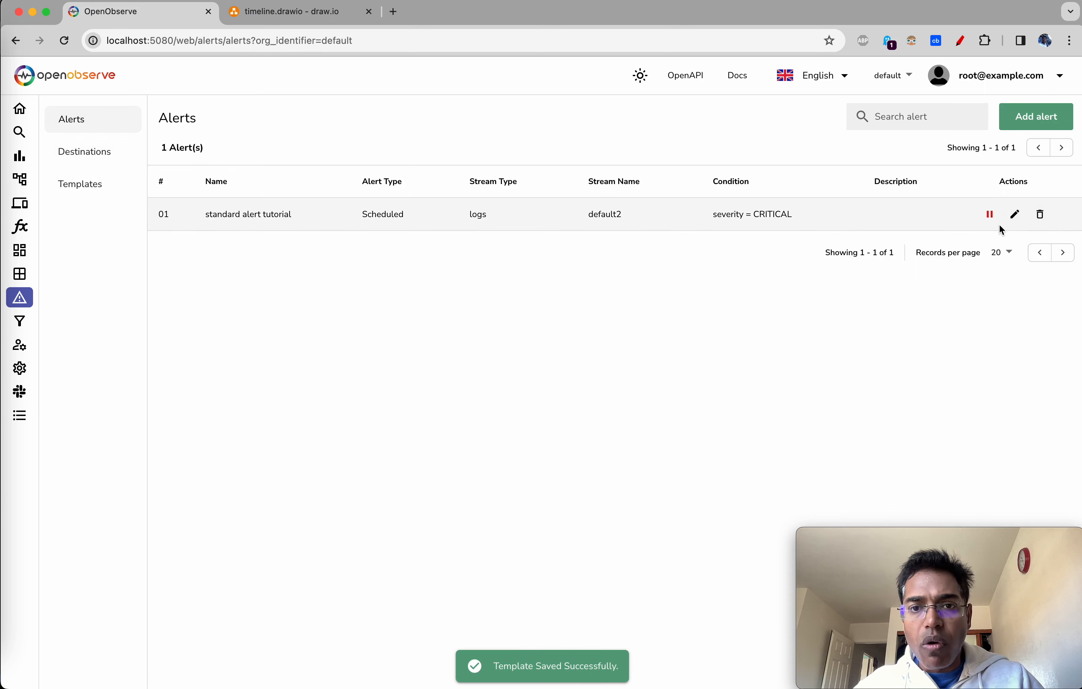
pyautogui.click(1016, 214)
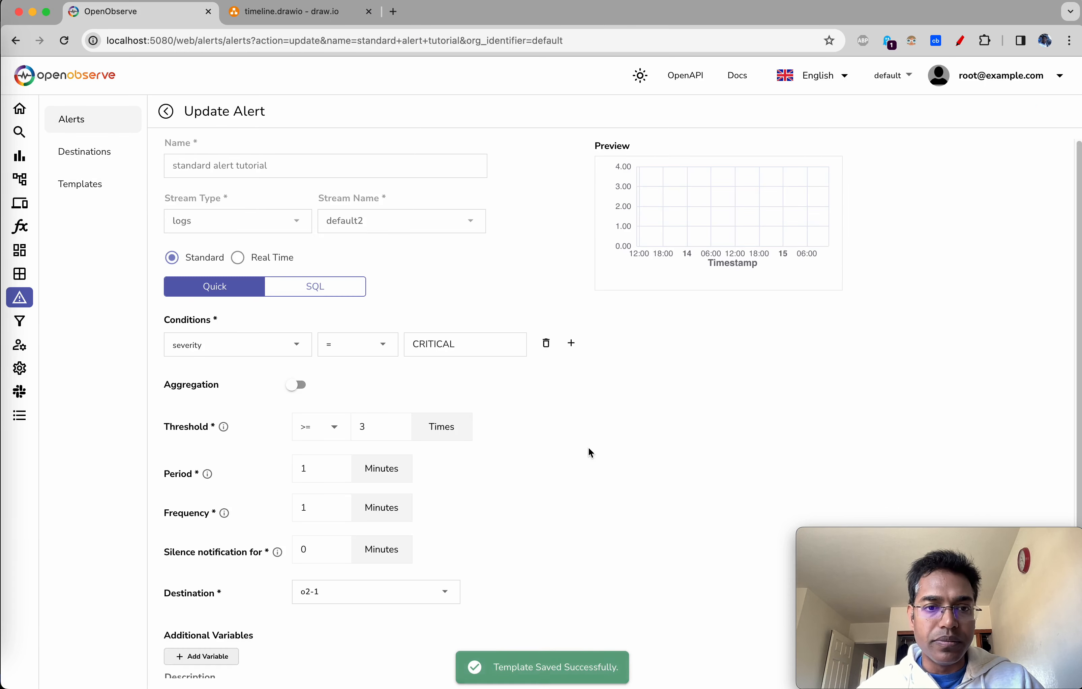
pyautogui.scroll(-5, 589, 449)
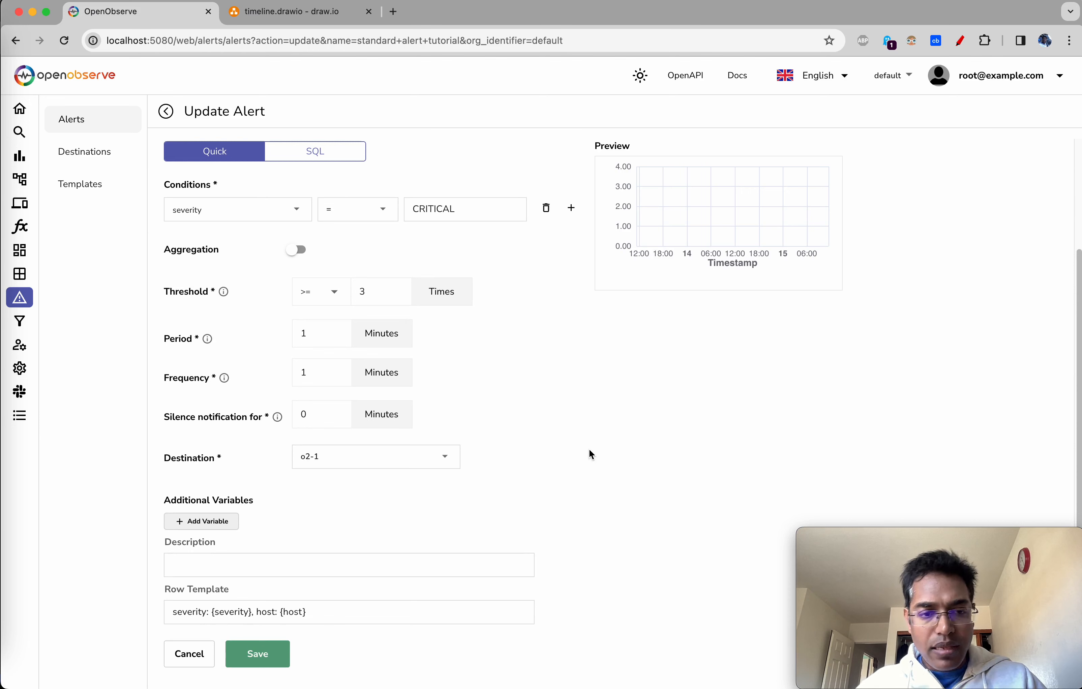